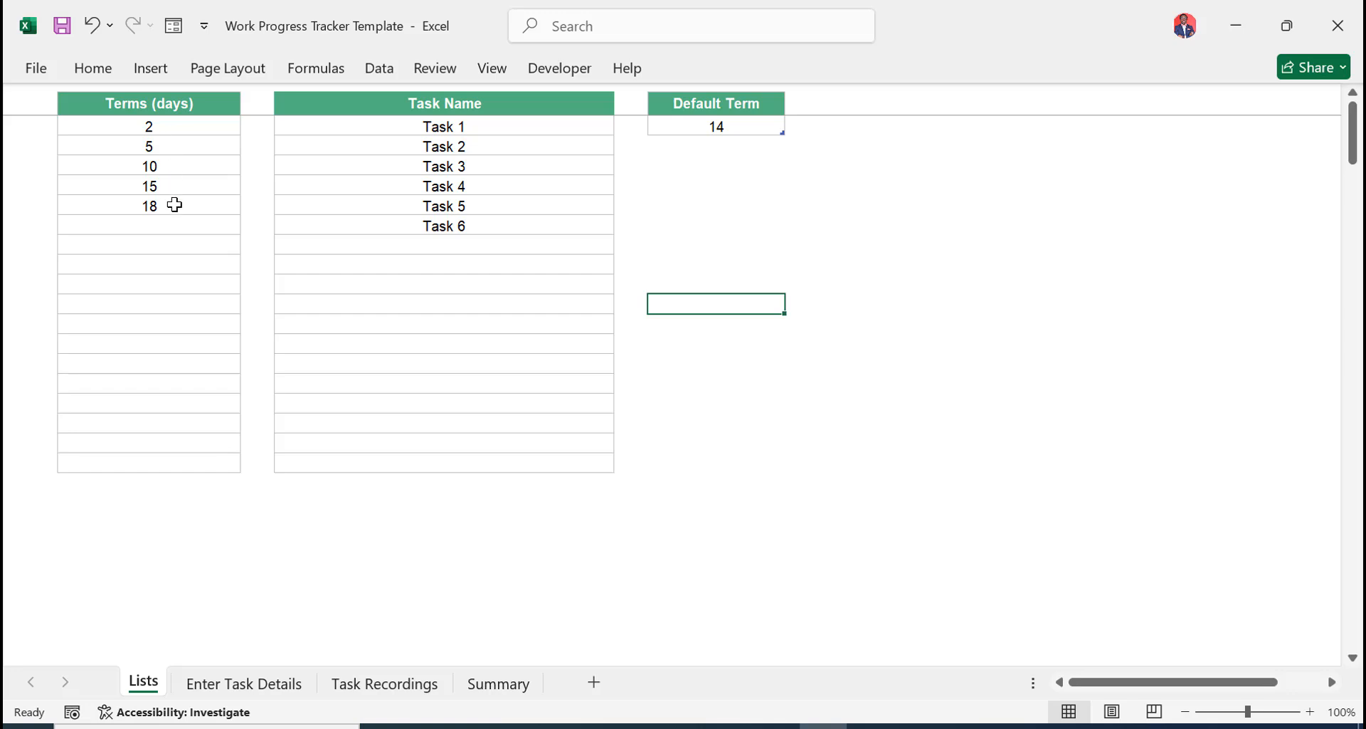
Set the fifth entry of the Terms (days) list on the Lists sheet to 20
click(174, 205)
text(20)
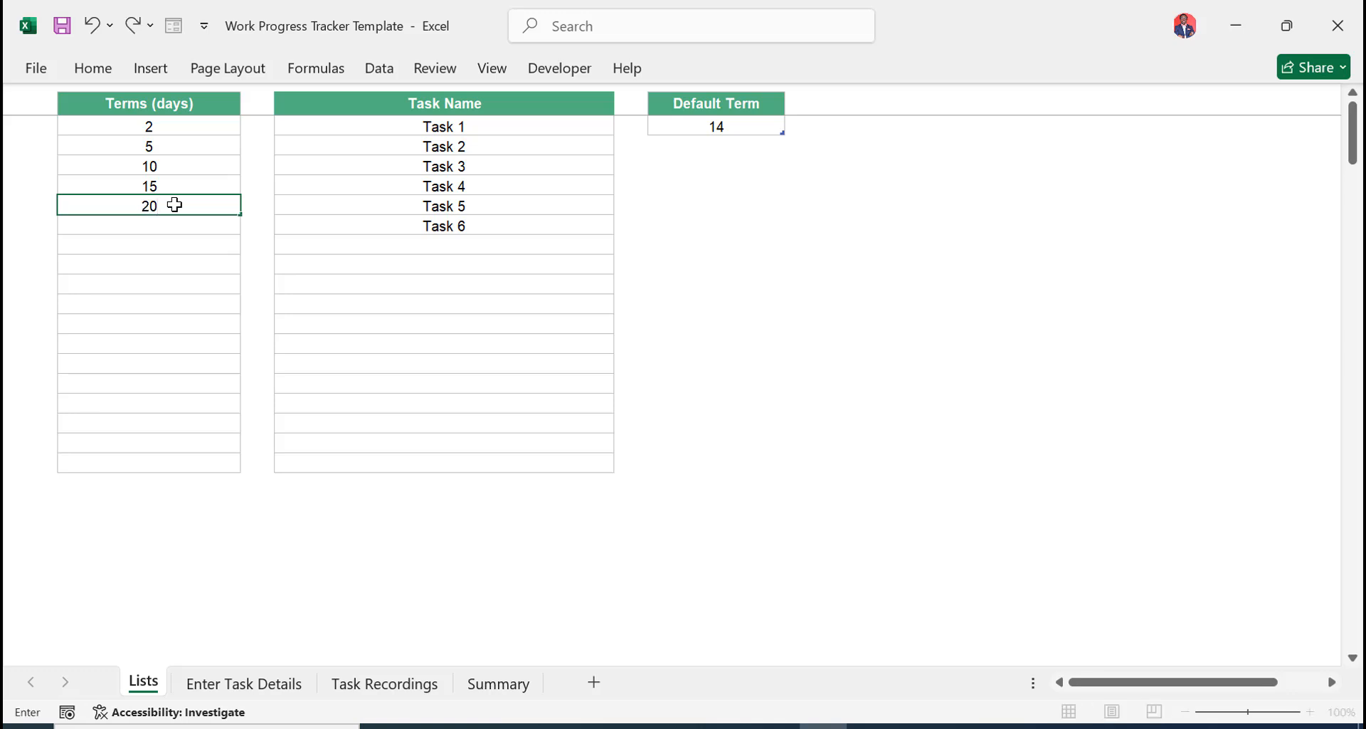
key(Return)
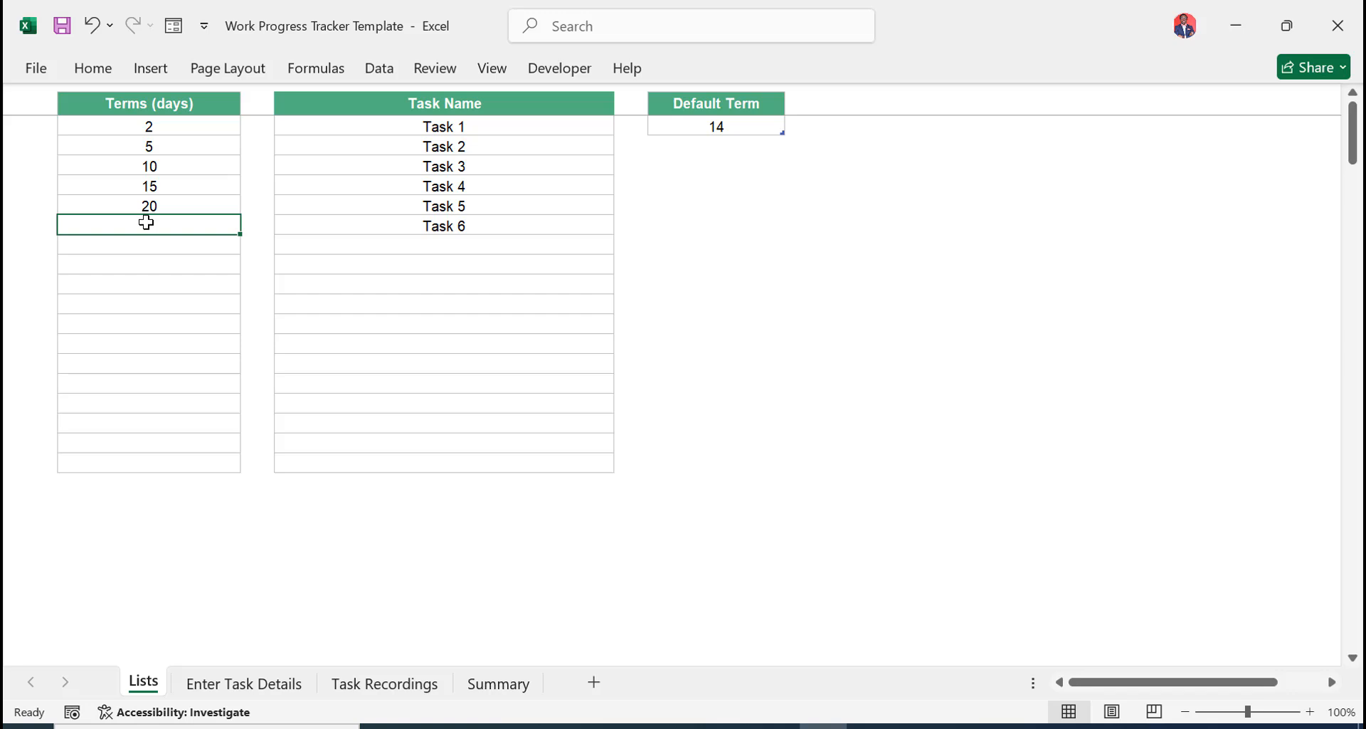
Set the Default Term on the Lists sheet to 7
click(666, 127)
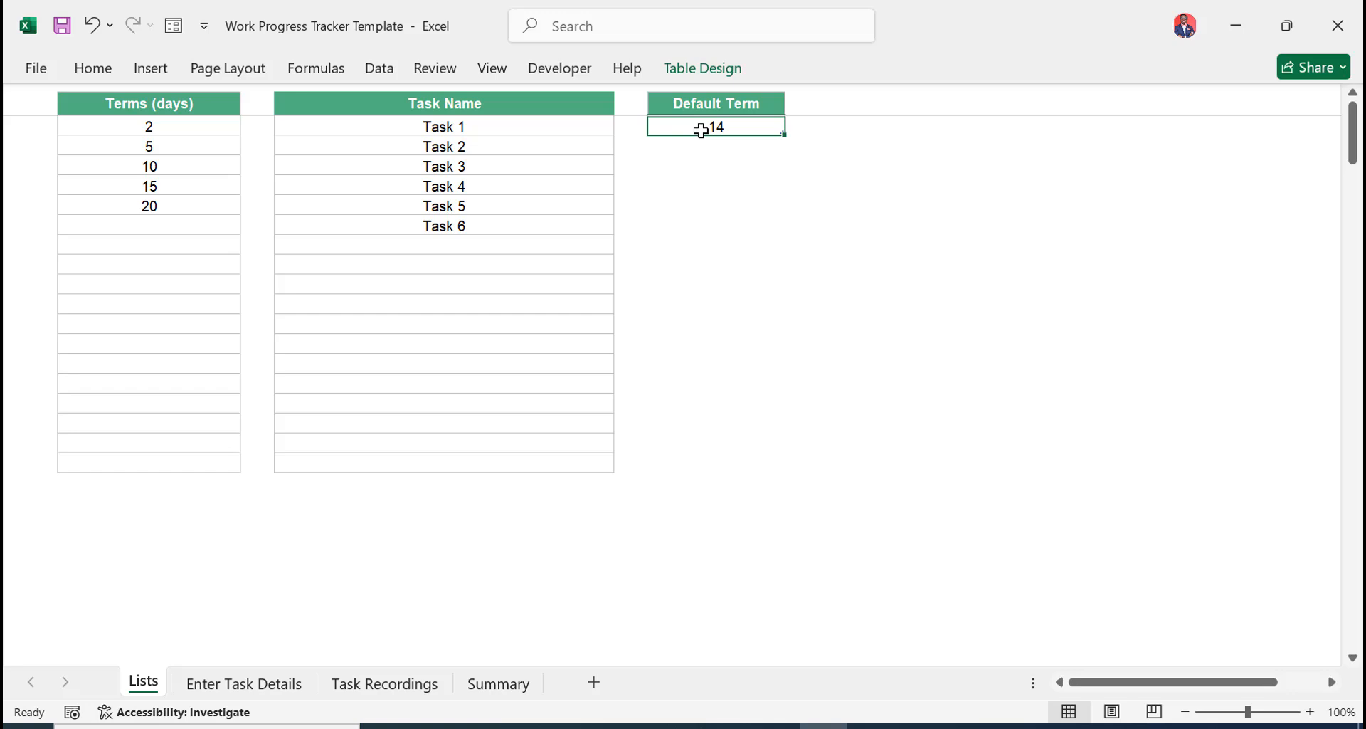
text(7)
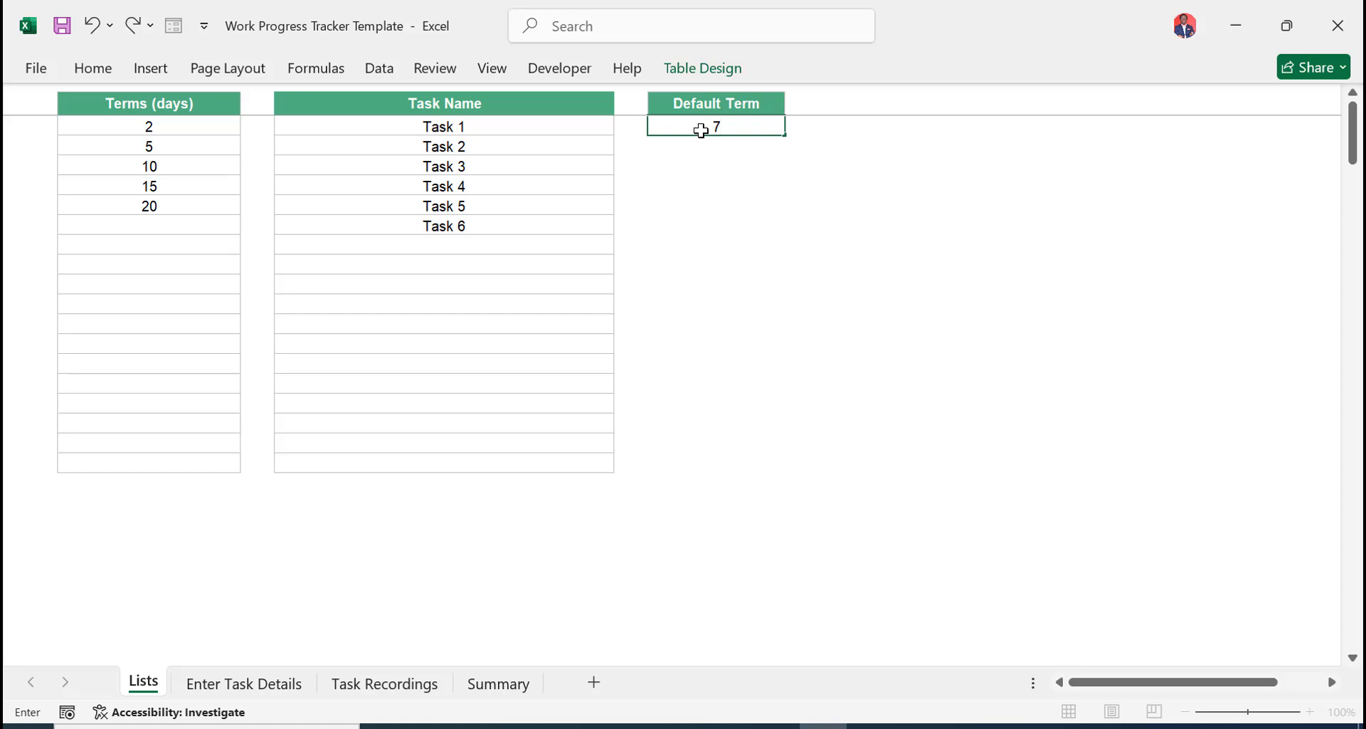
key(Return)
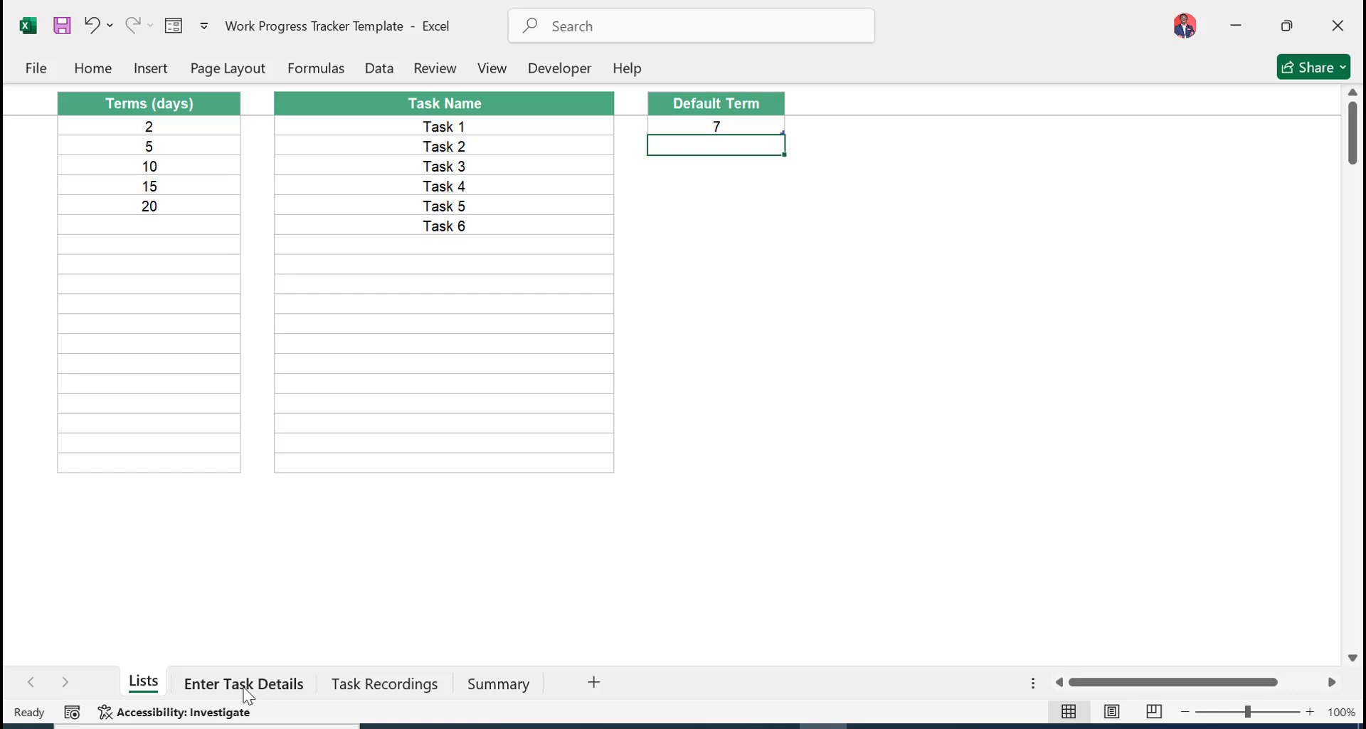
Enter 12/5/2024 as the task start date in row 8 of the Enter Task Details sheet
click(243, 685)
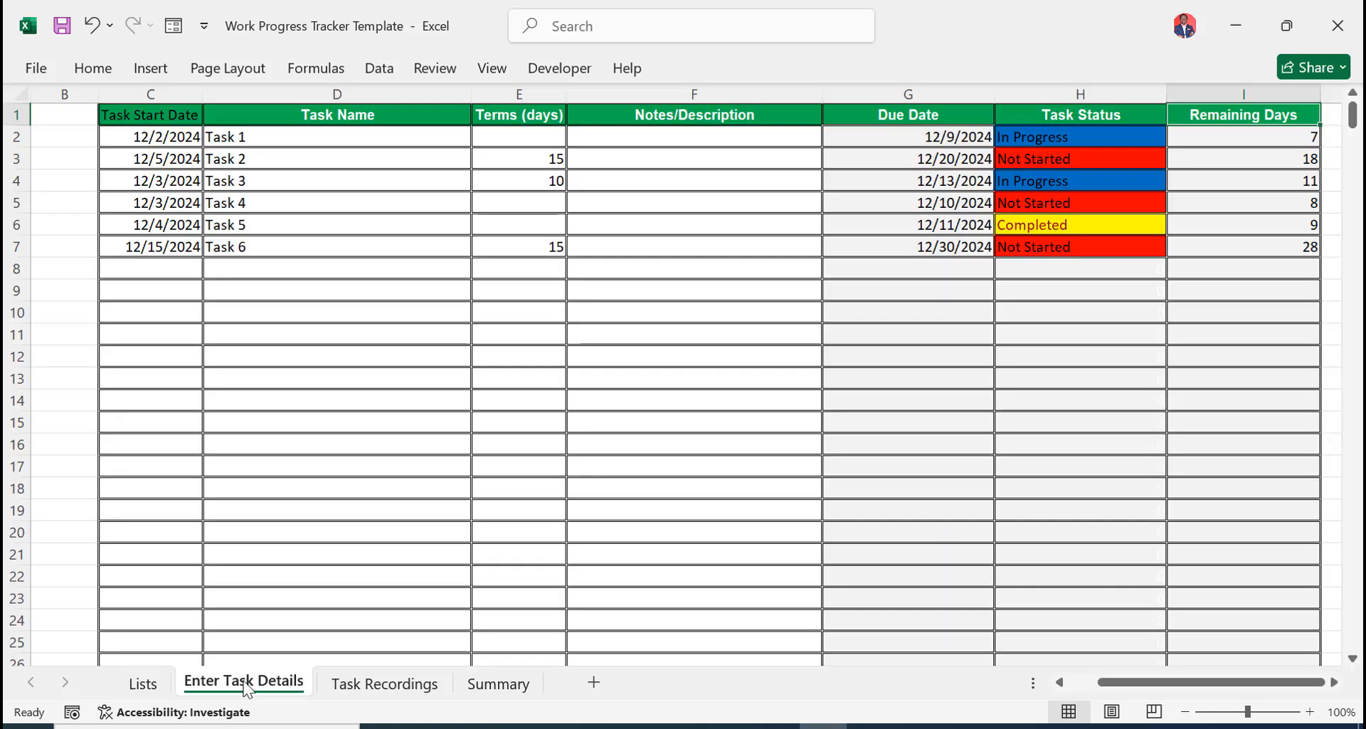
click(278, 420)
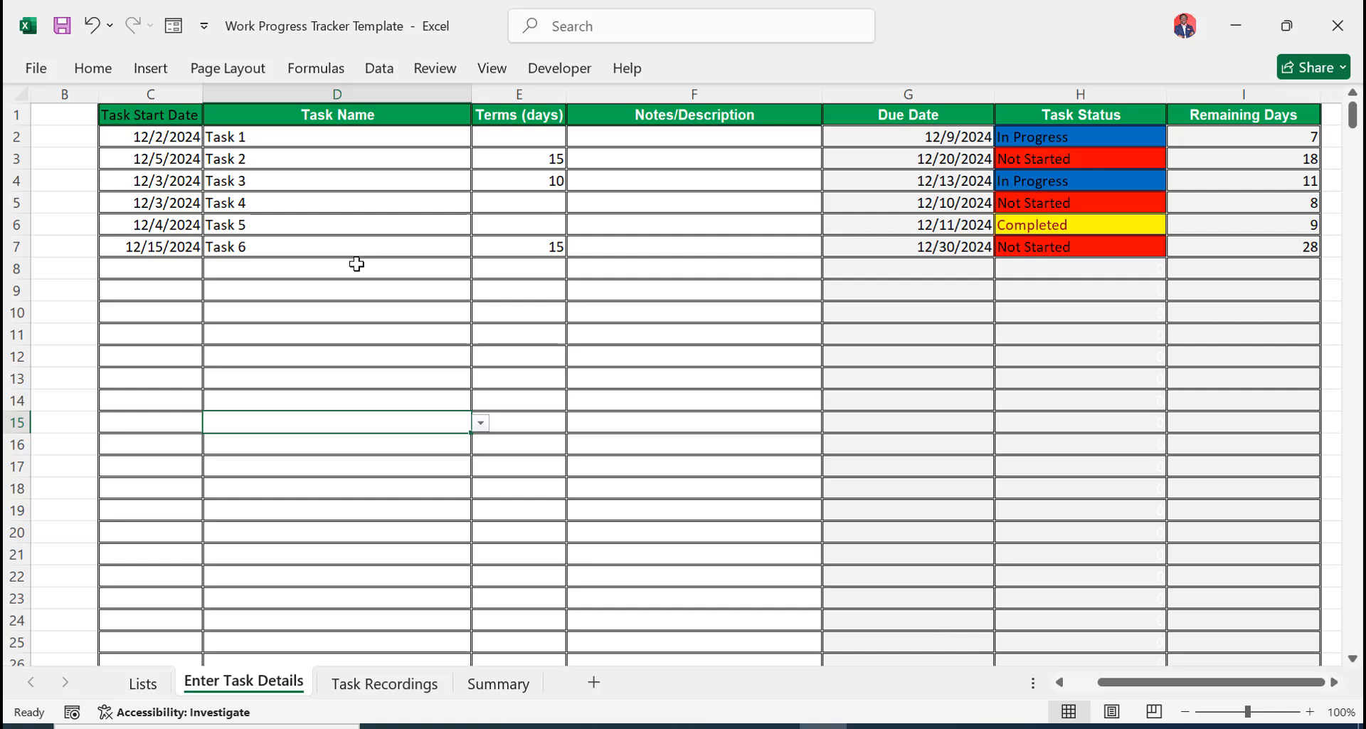
click(171, 275)
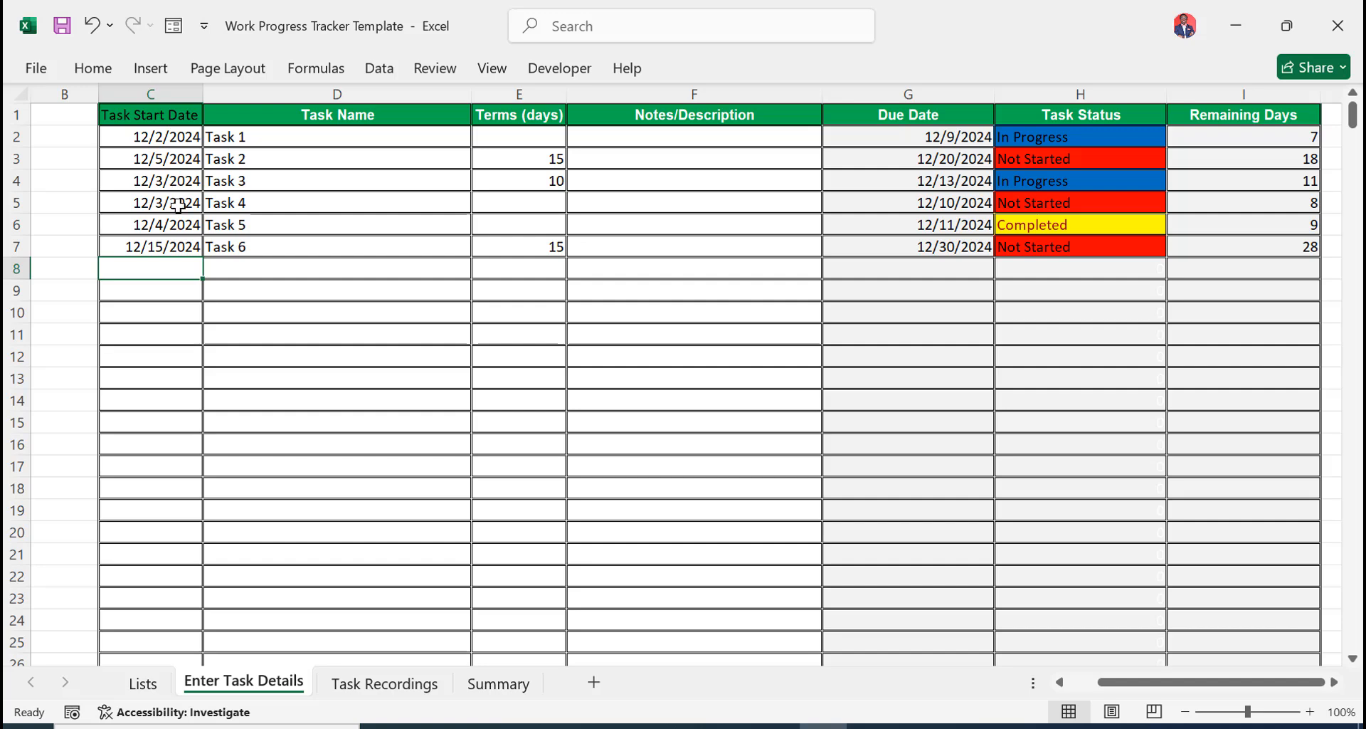
text(12/)
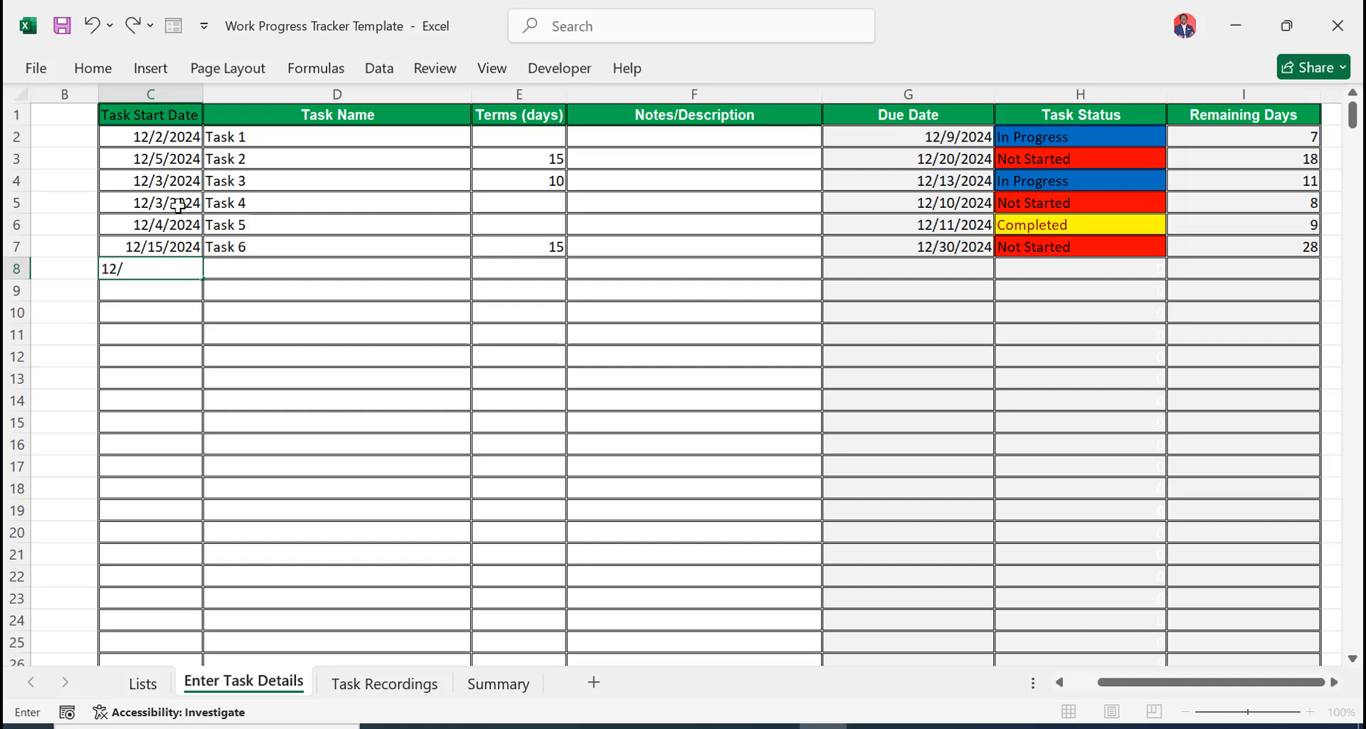
text(5/2024)
key(Tab)
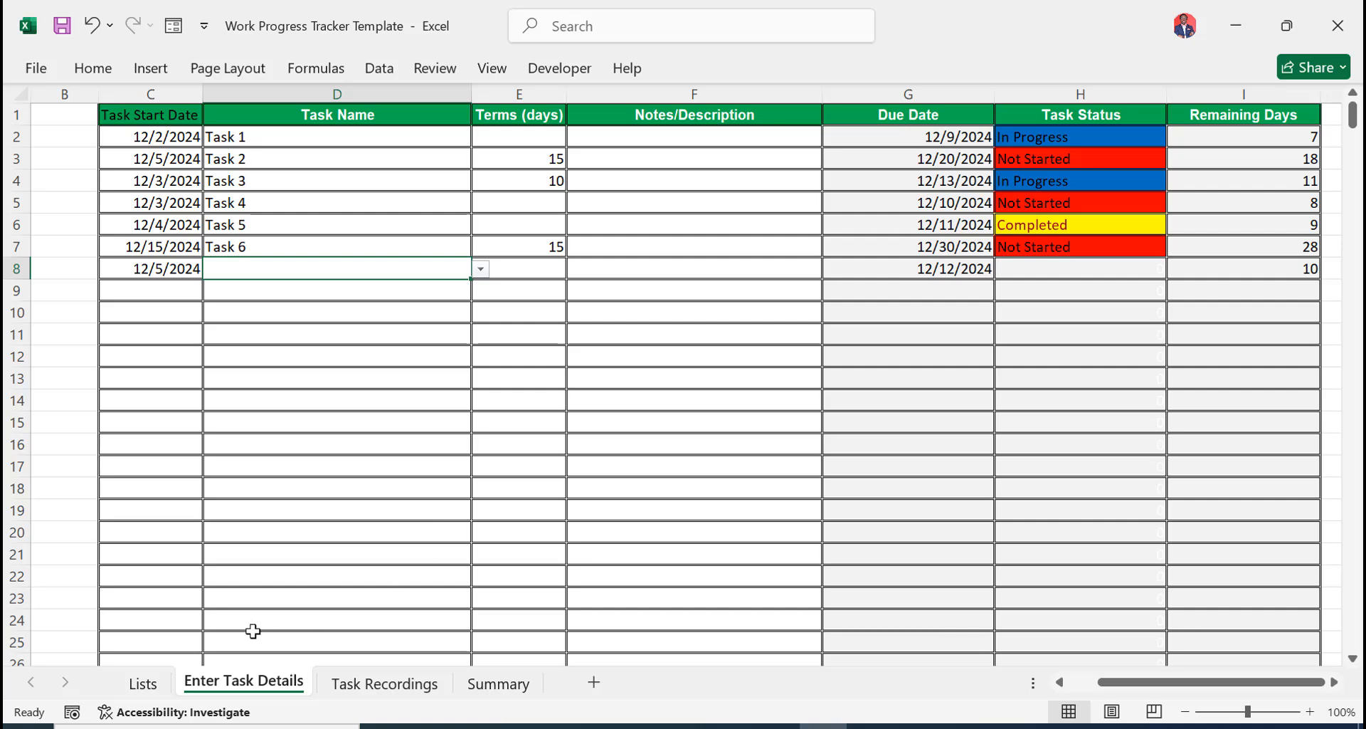
Set the Default Term on the Lists sheet to 14 and check the due dates on the Enter Task Details sheet
click(143, 681)
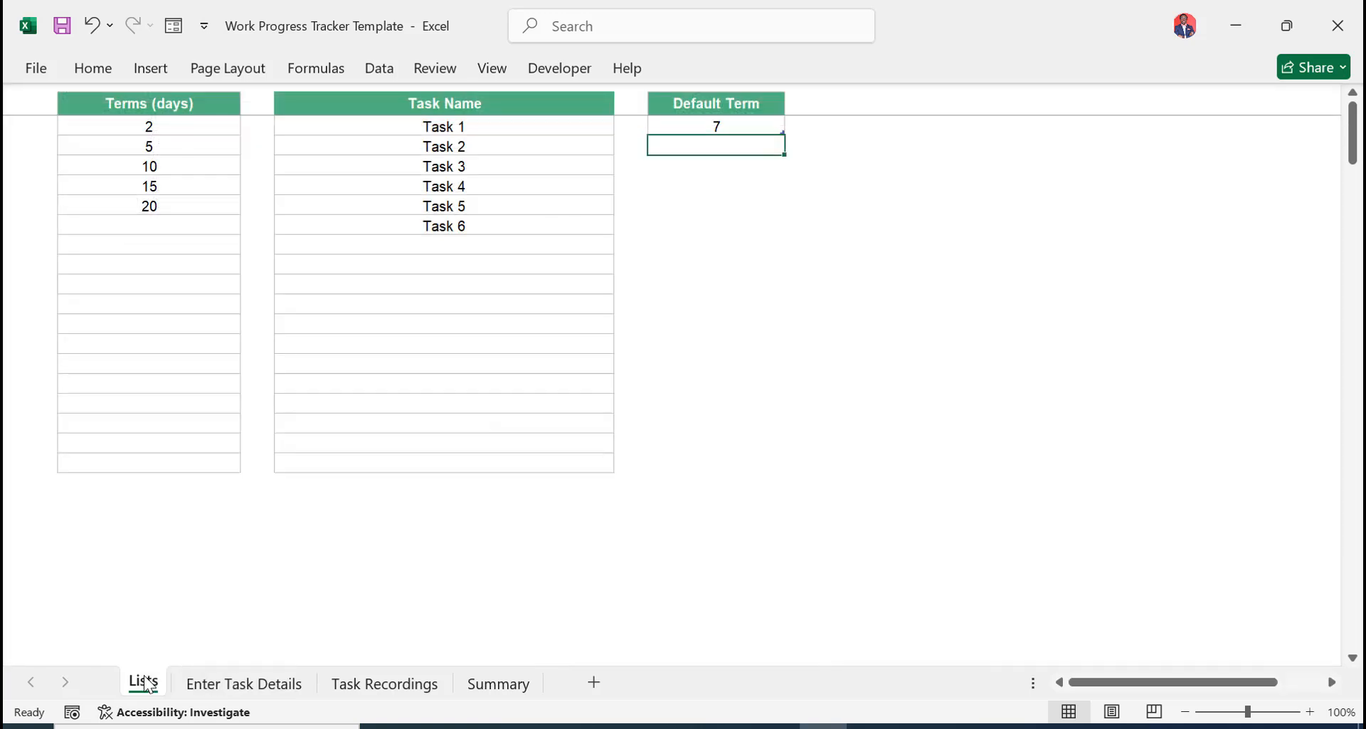
click(698, 127)
text(14)
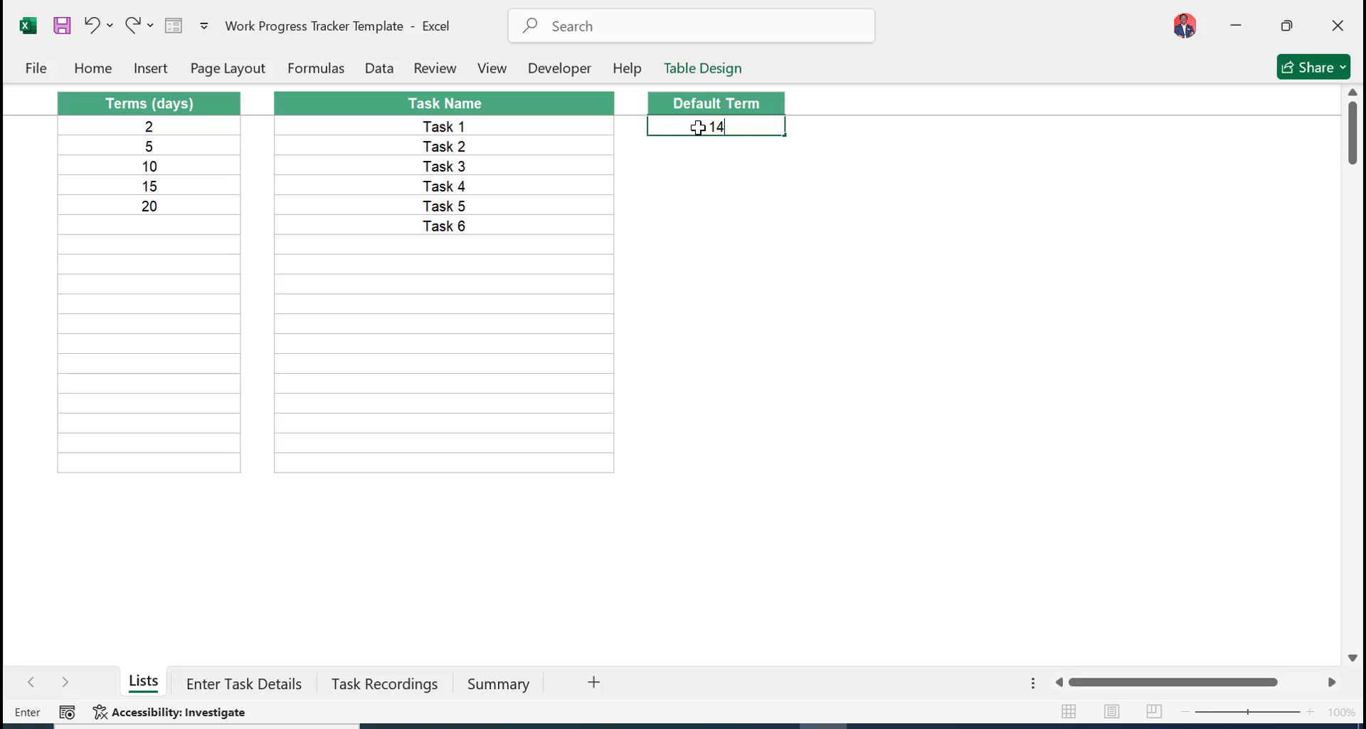
key(Return)
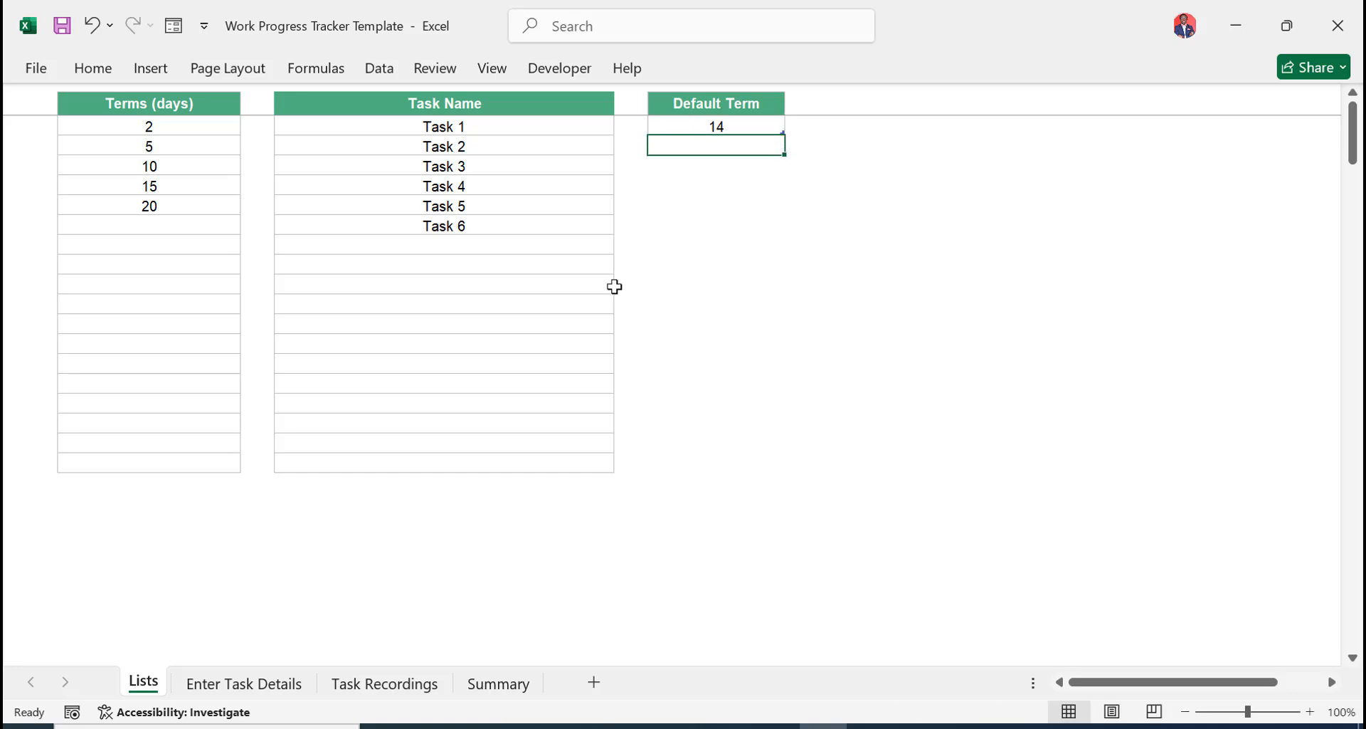
click(244, 684)
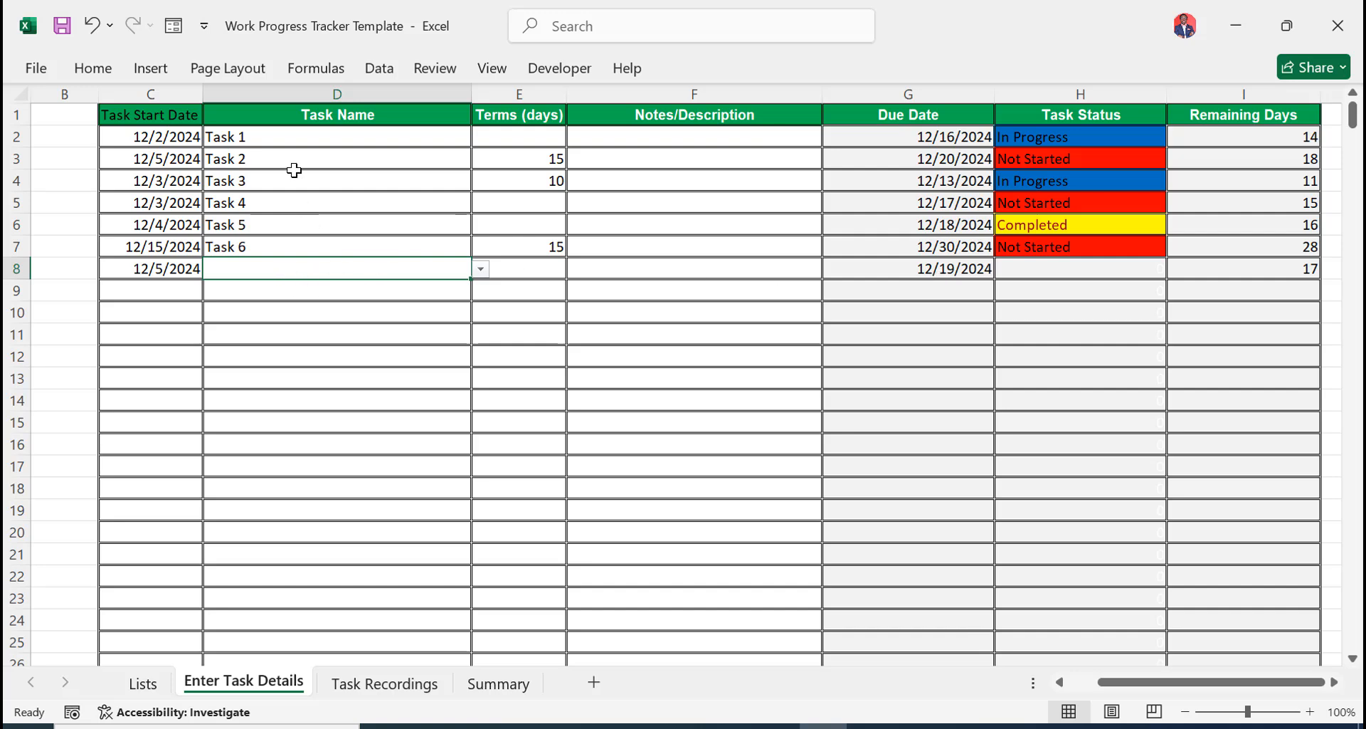
Add "New Task" below Task 6 in the Task Name list on the Lists sheet
click(144, 684)
click(425, 243)
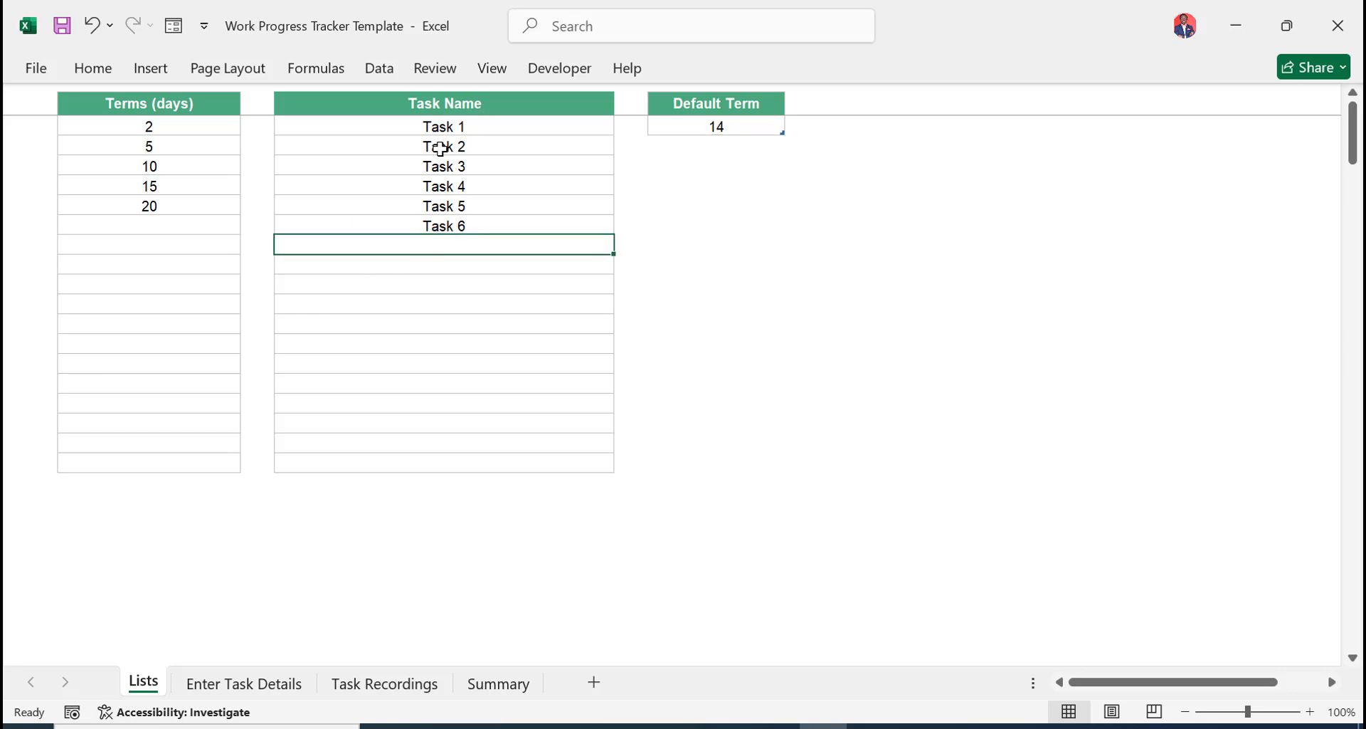
text(New)
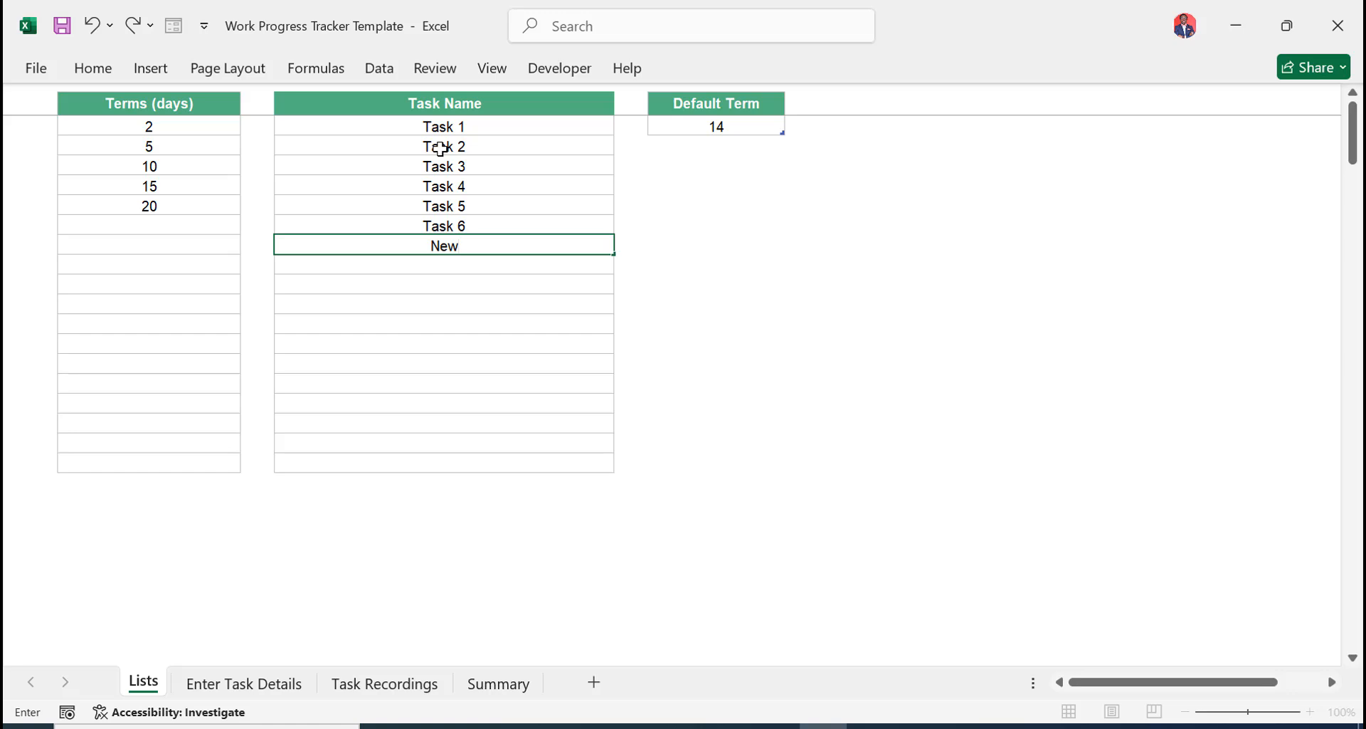
text( Task)
key(Return)
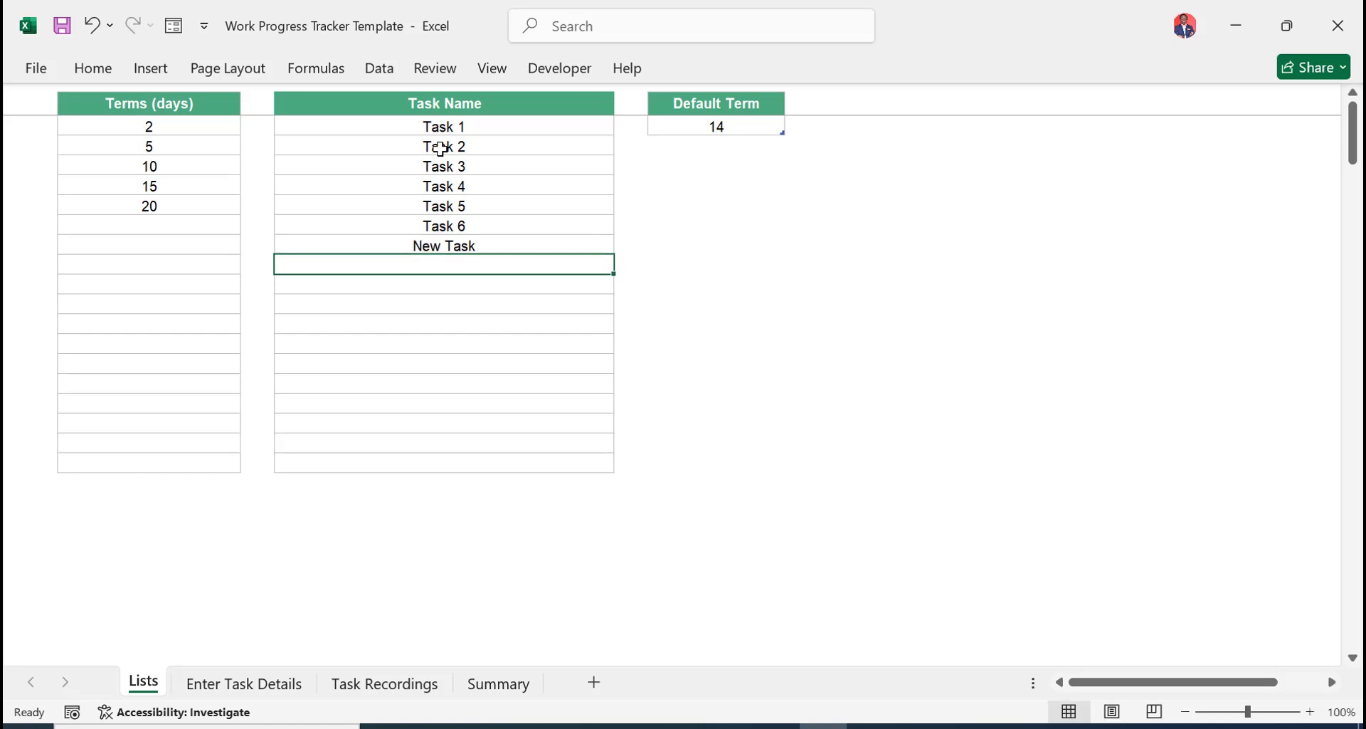
In row 8 of the Enter Task Details sheet, choose New Task as the task name and 10 as the term in days
click(244, 684)
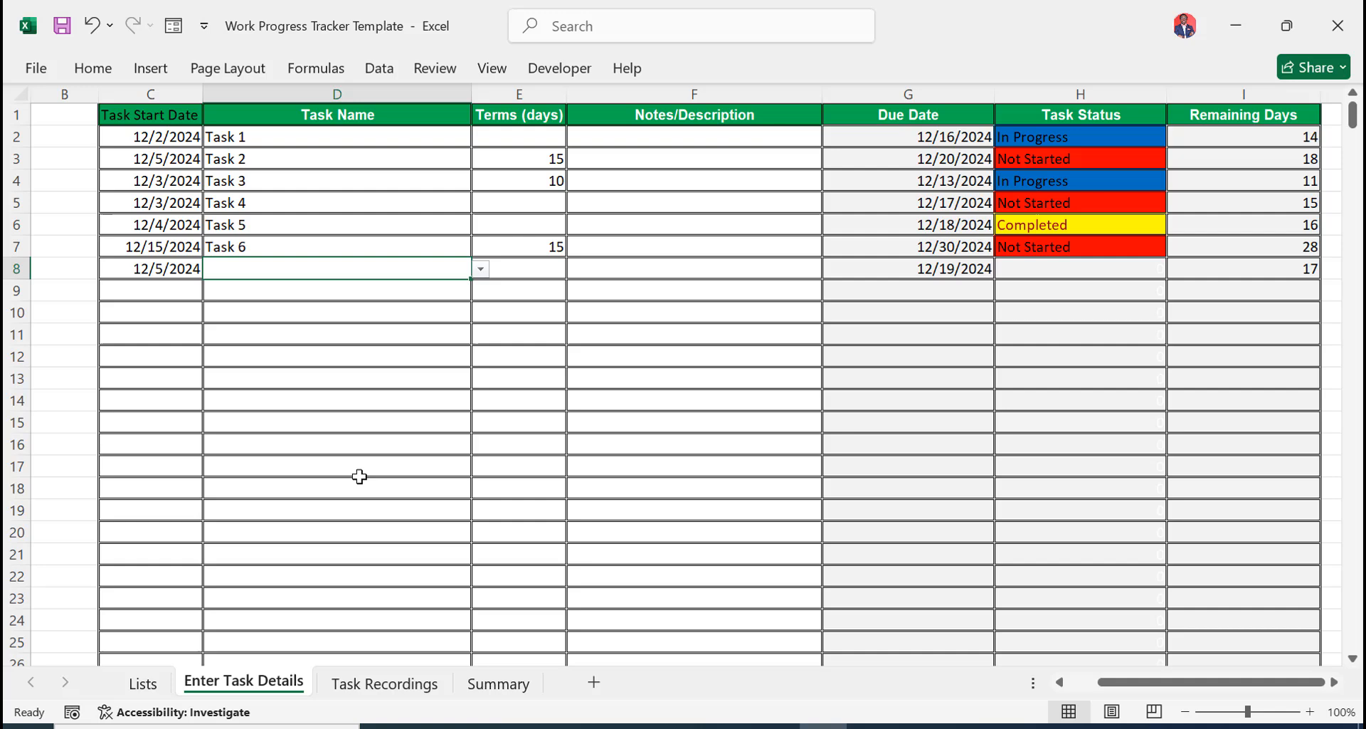
click(481, 270)
drag(481, 311, 475, 297)
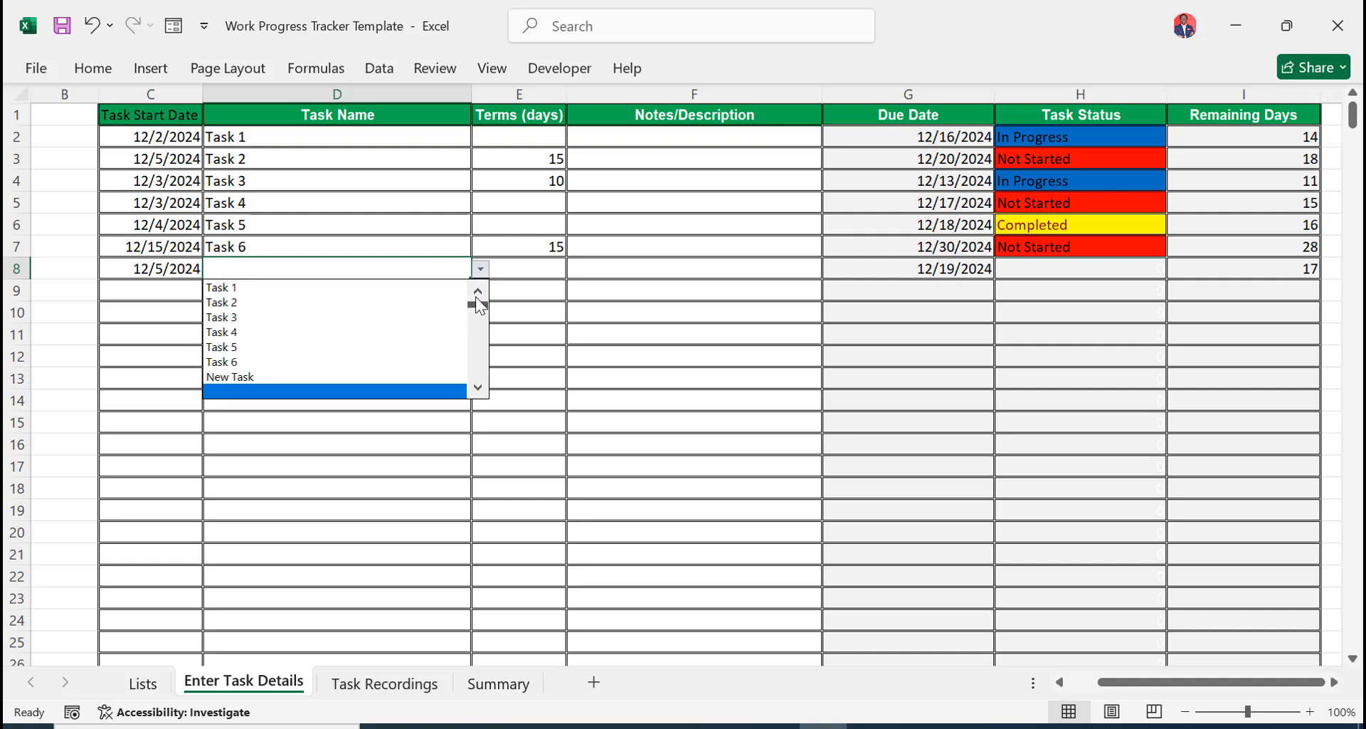
click(297, 377)
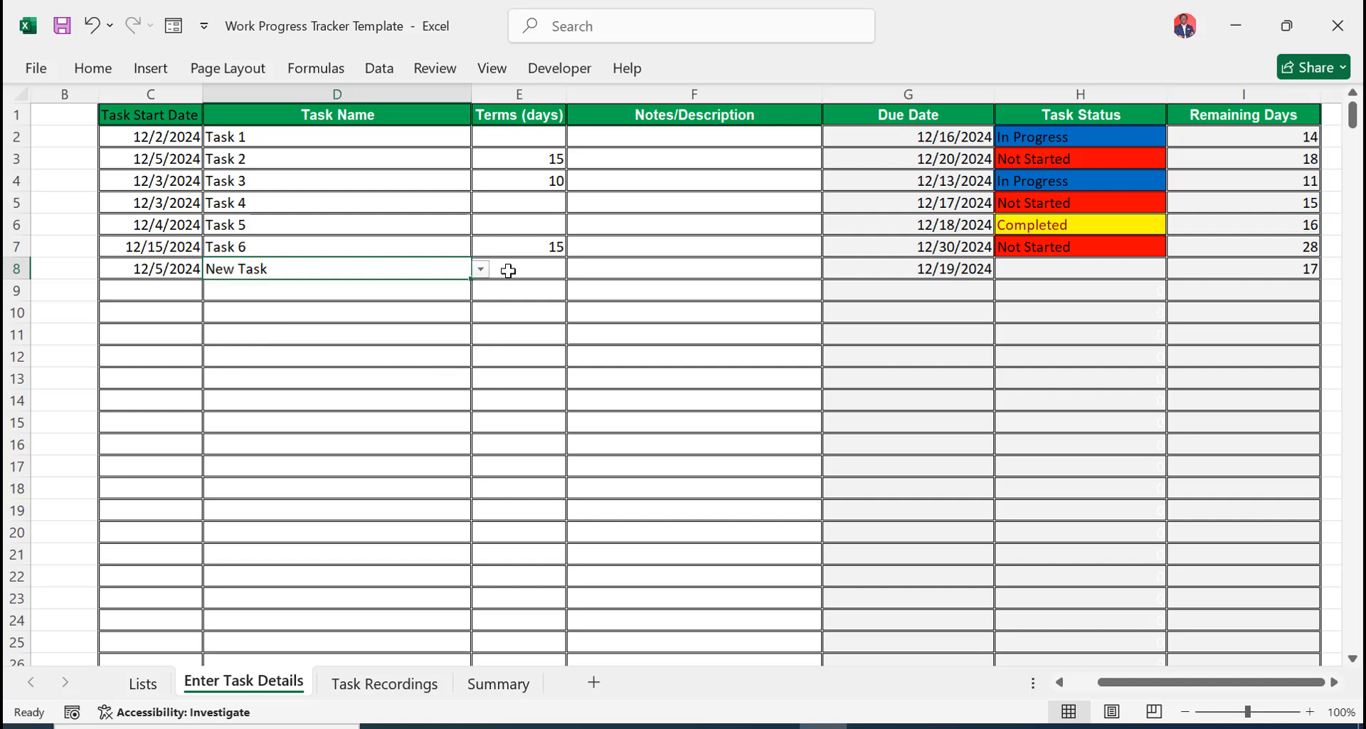
click(545, 266)
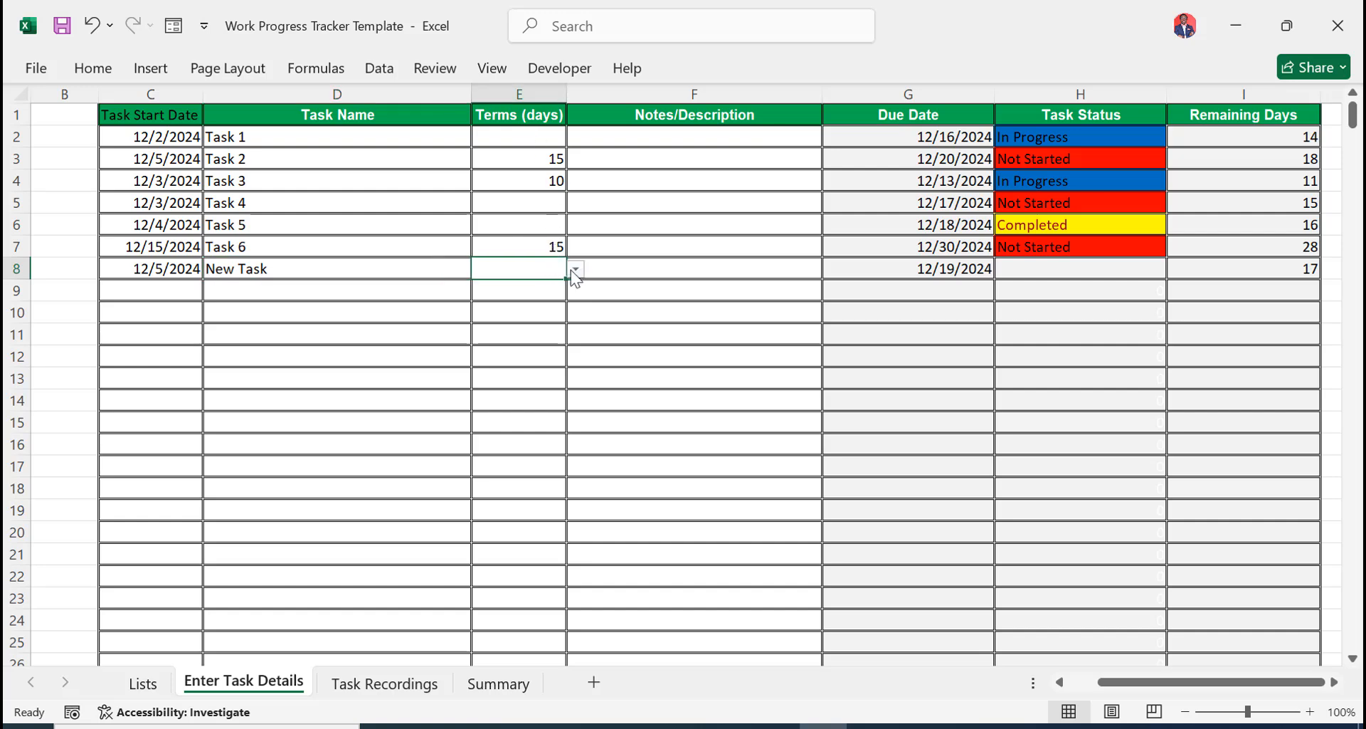
click(575, 269)
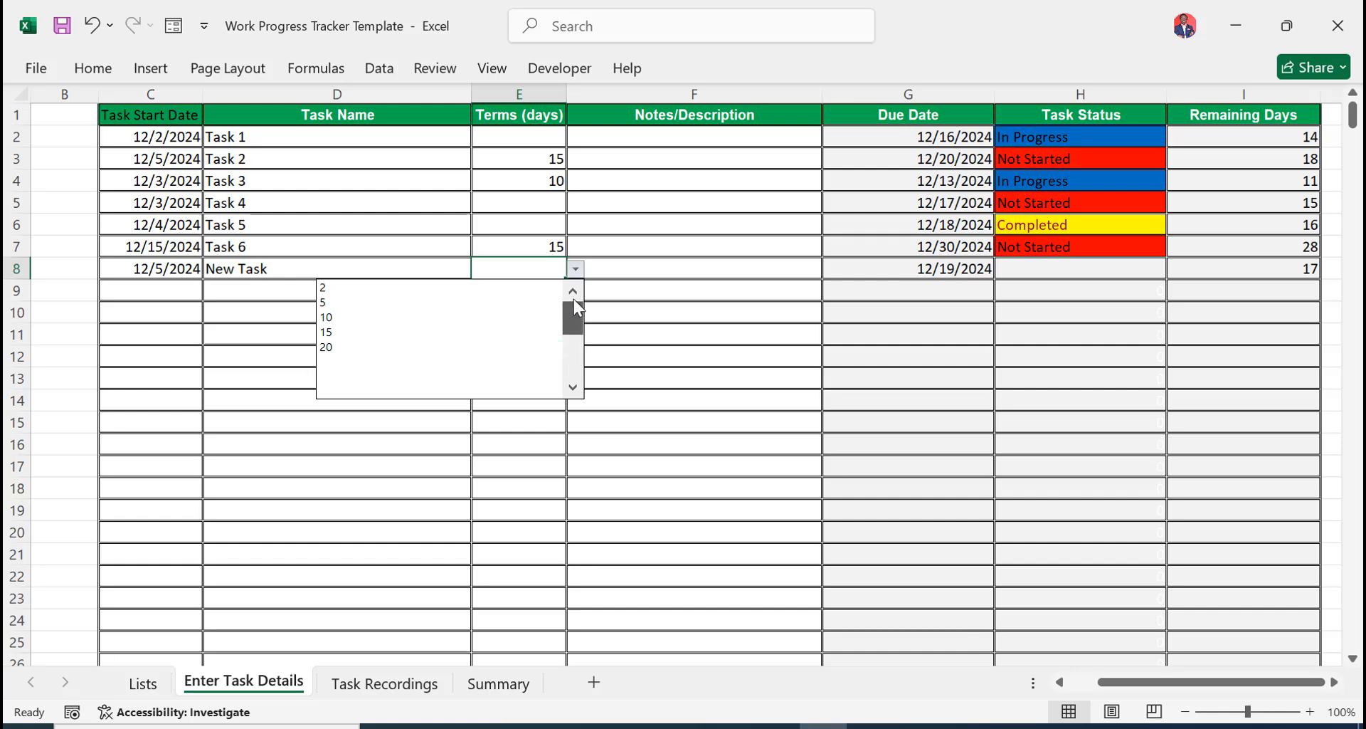
click(412, 324)
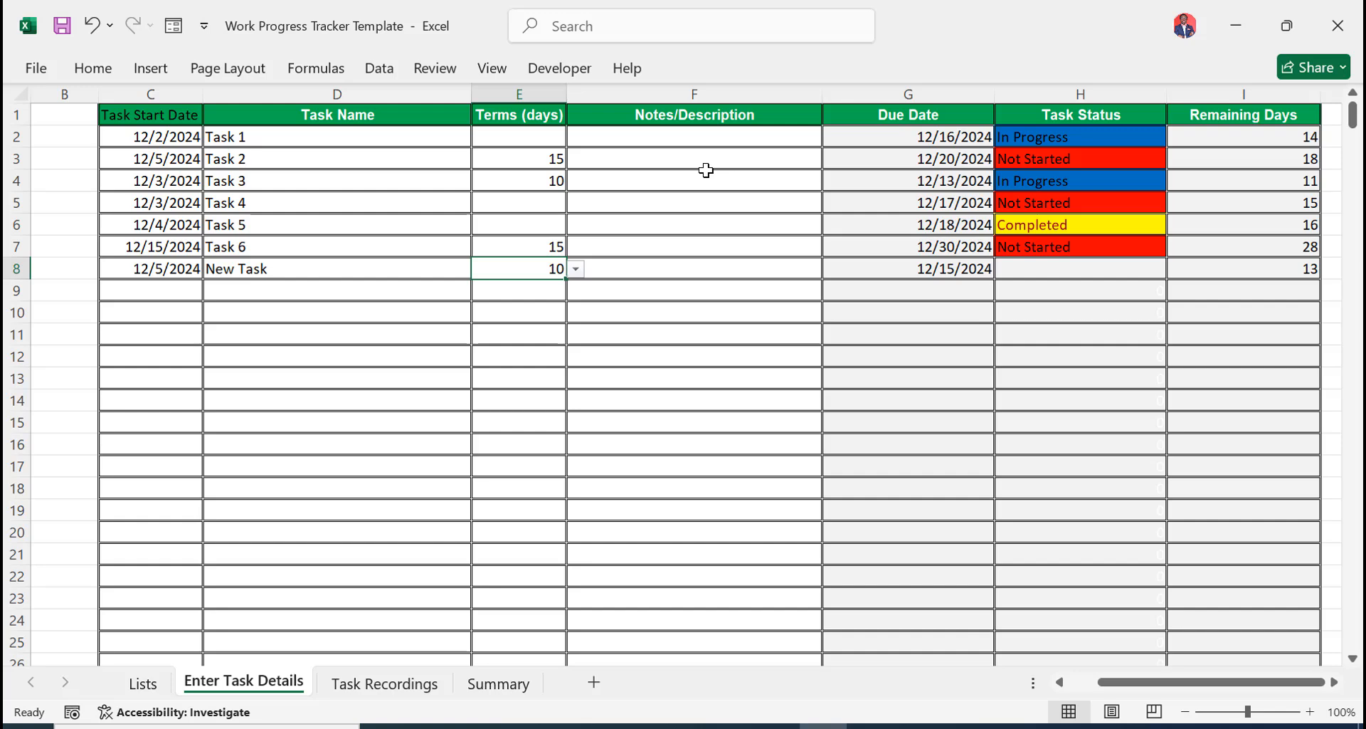
click(658, 264)
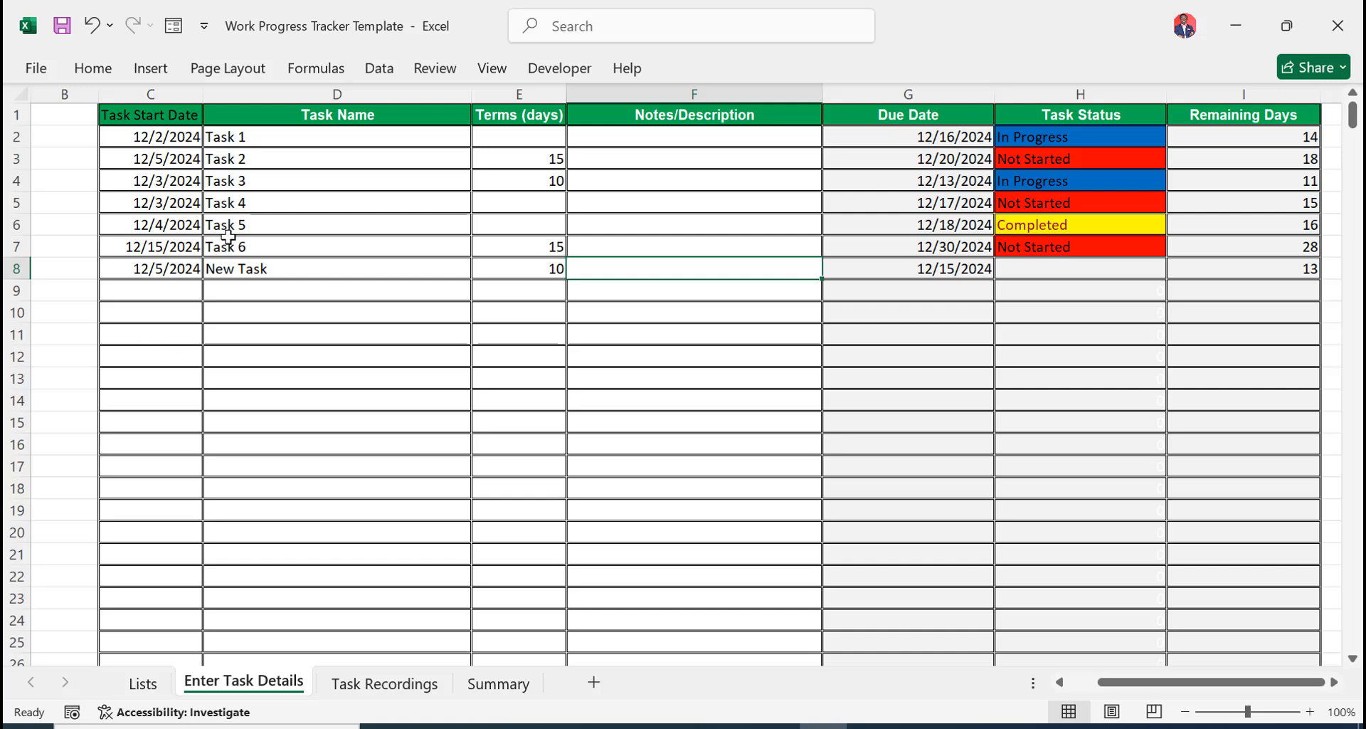
Try 12/2/2024 as the start date of New Task in row 8 and undo that change
click(160, 268)
text(12/)
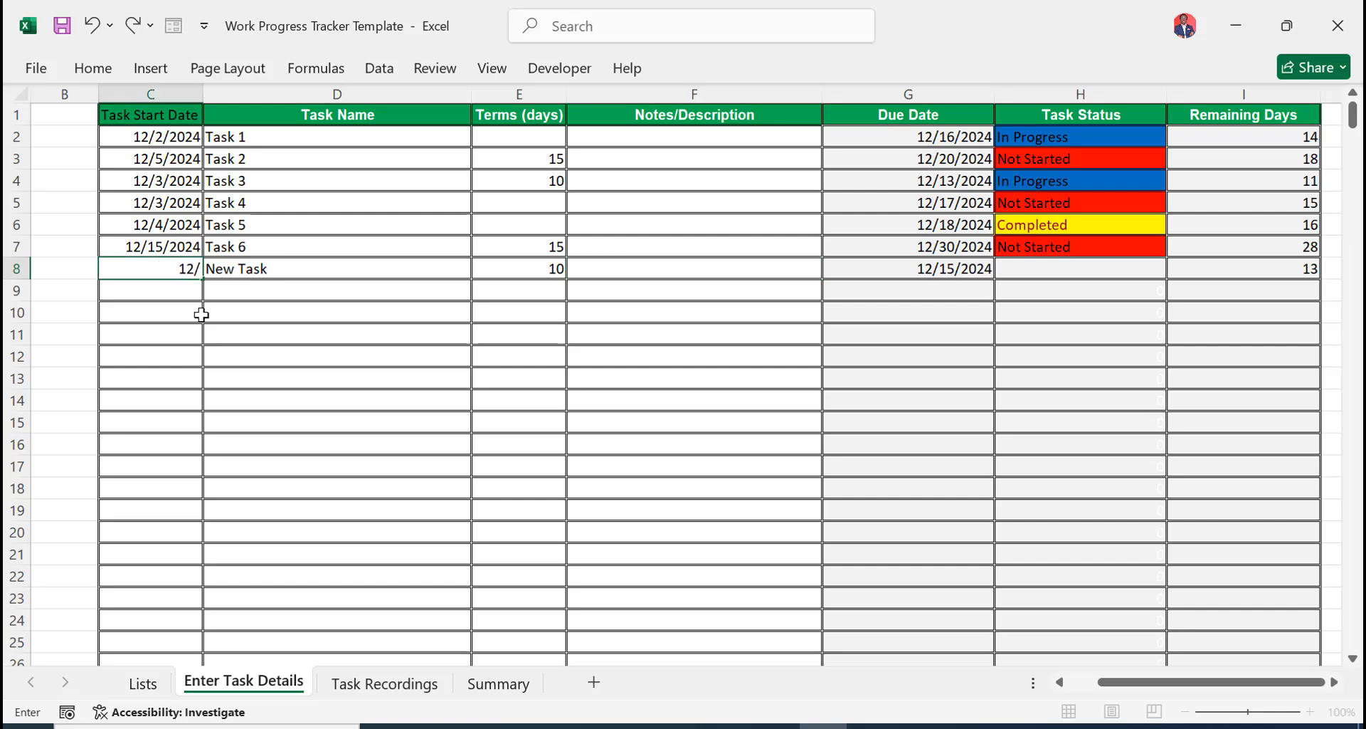
text(2/2024)
key(Return)
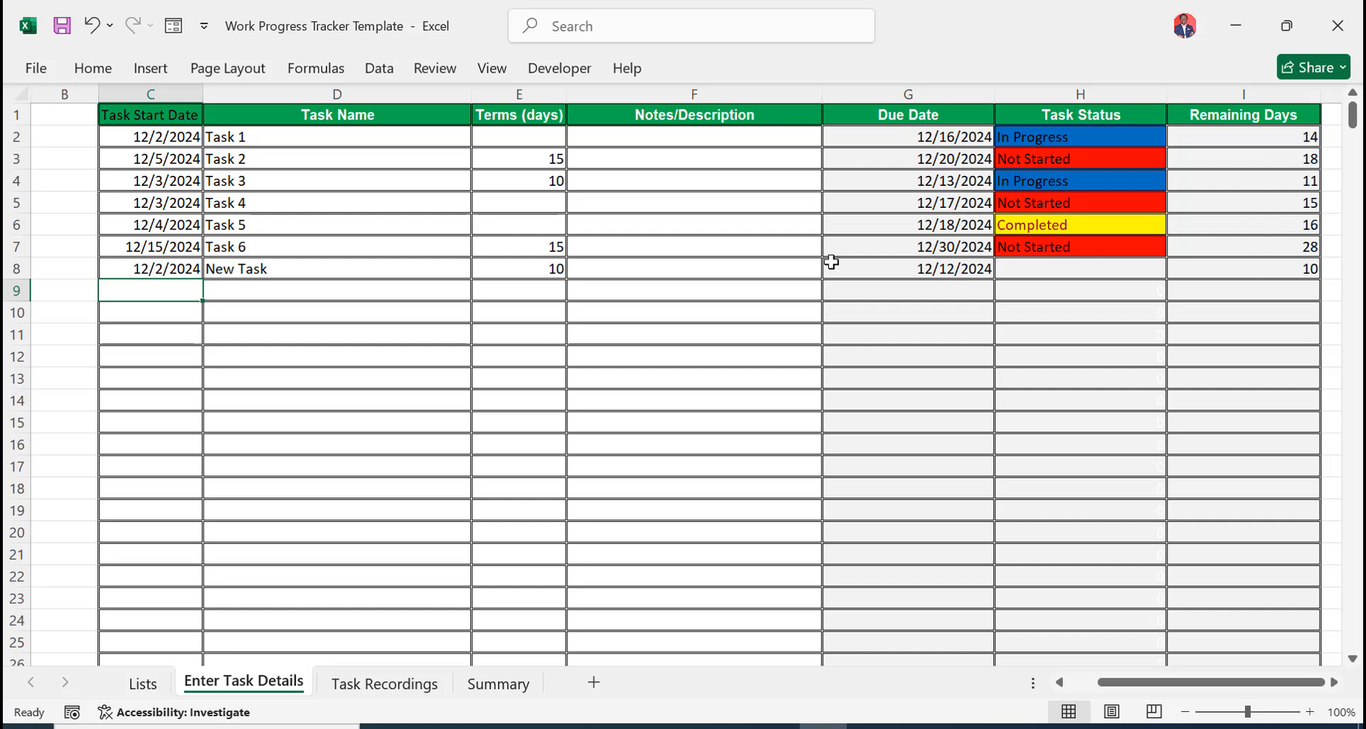
click(159, 267)
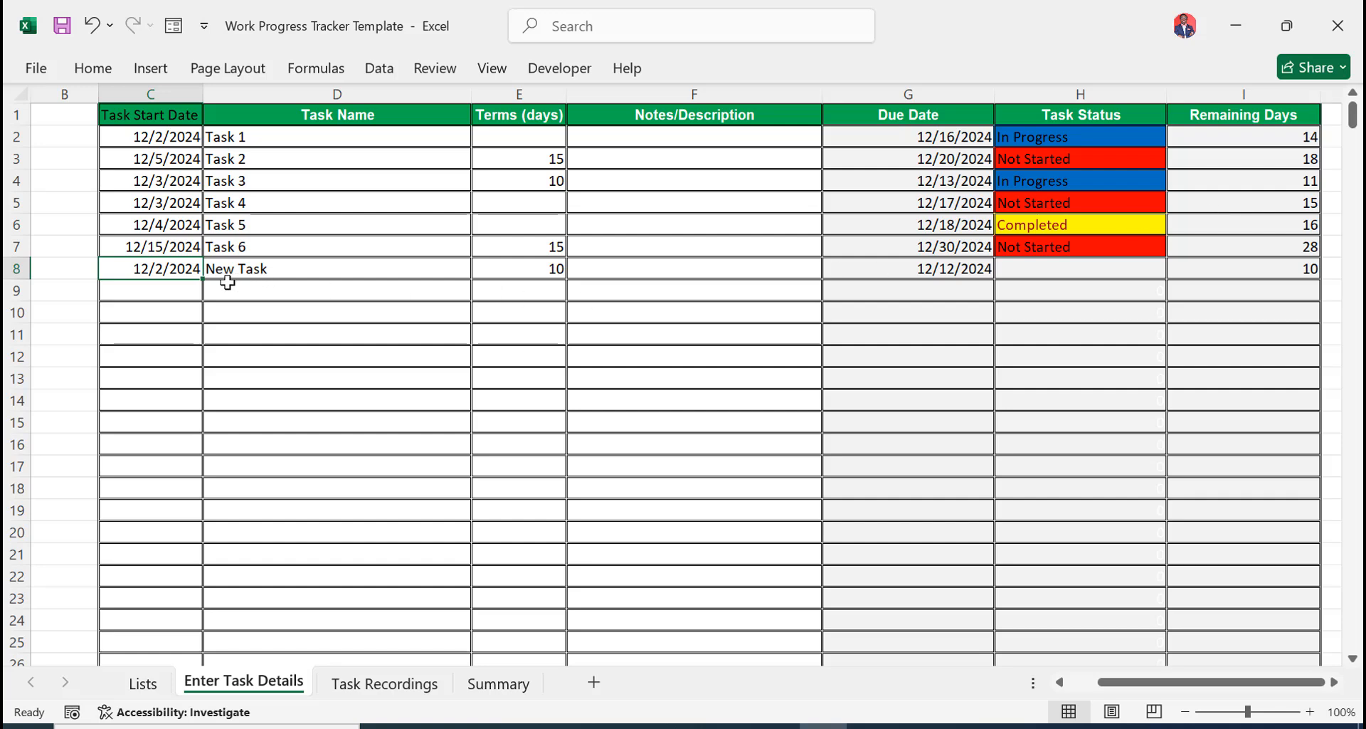
key(ctrl+z)
Record New Task in row 11 of the Task Recordings sheet with the current status Not Started
click(391, 684)
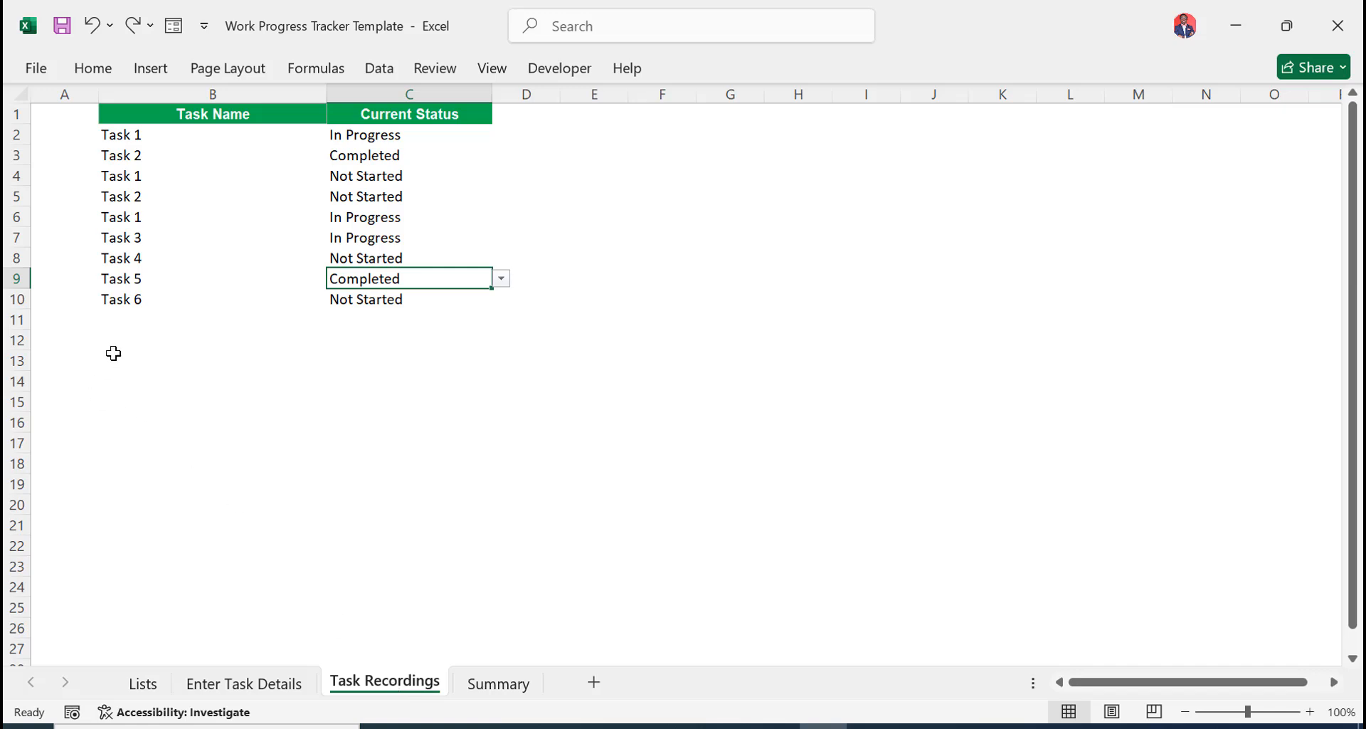
click(120, 321)
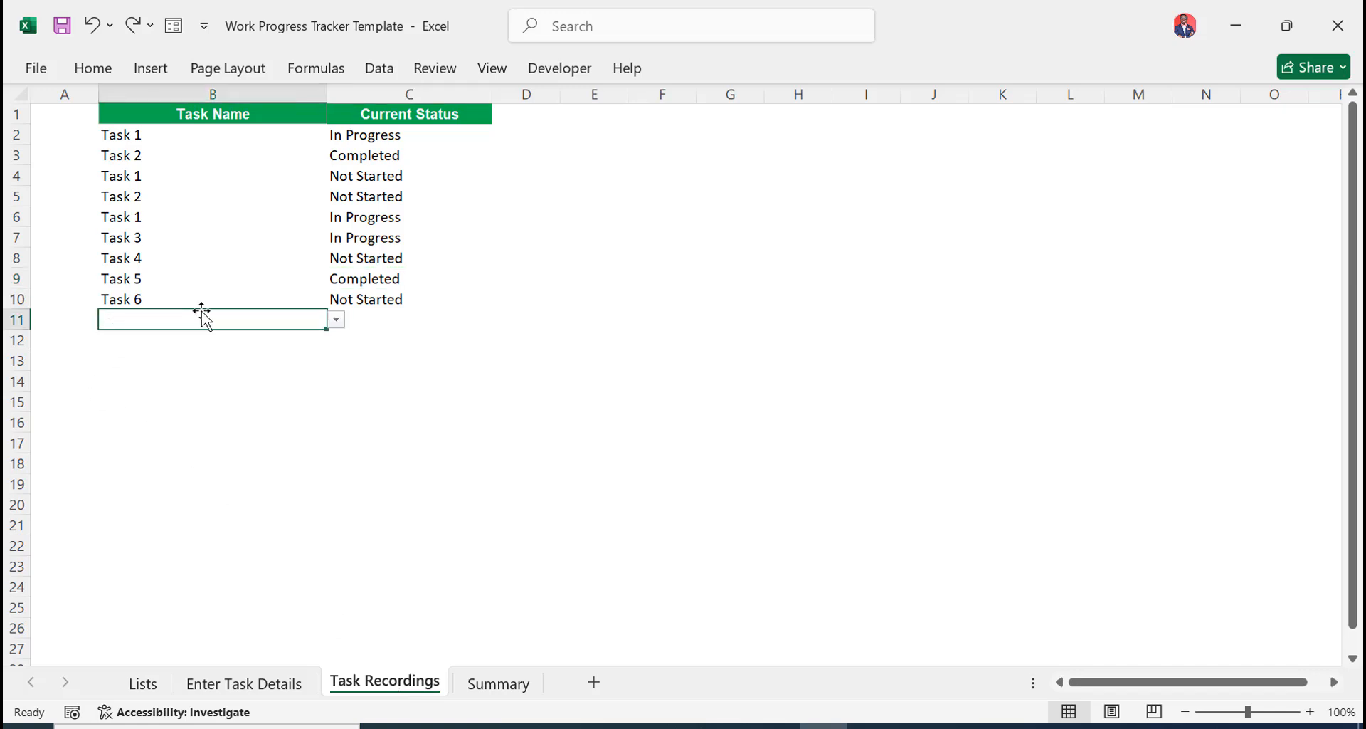
click(337, 321)
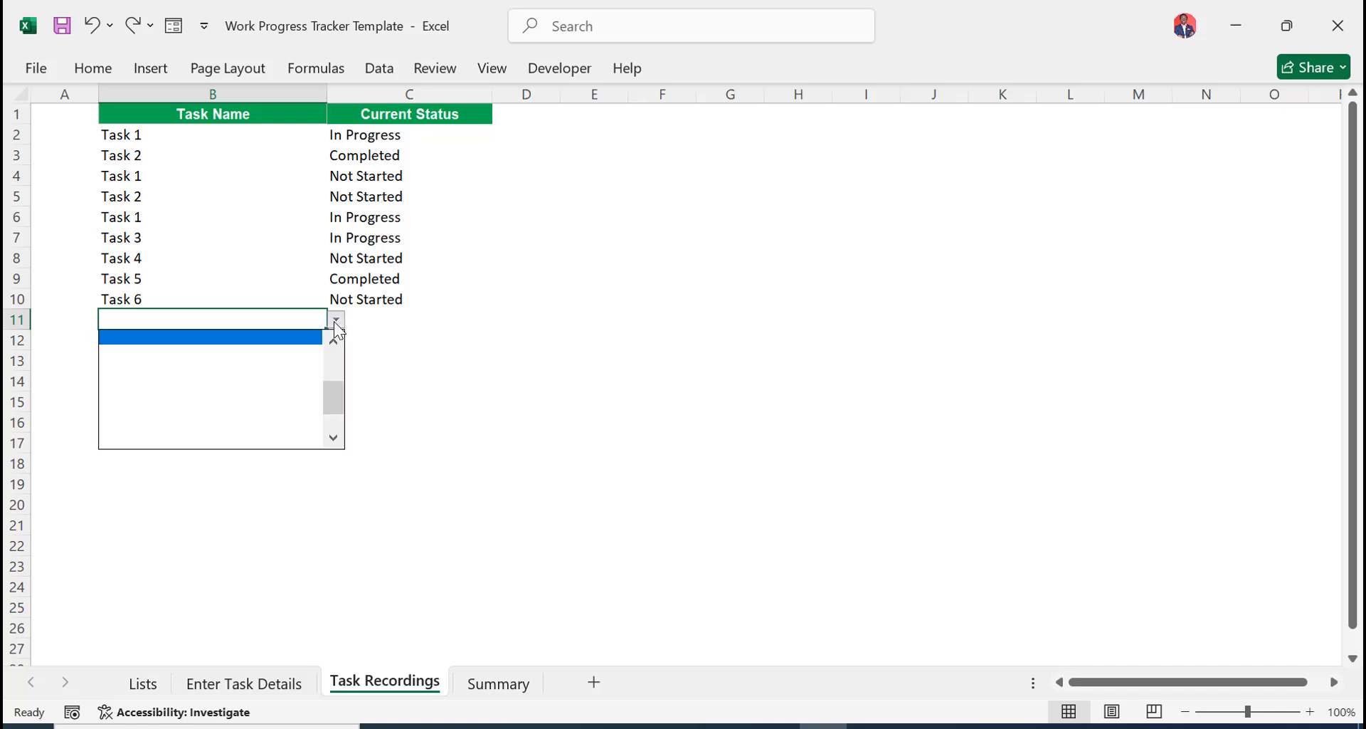
drag(335, 400, 334, 390)
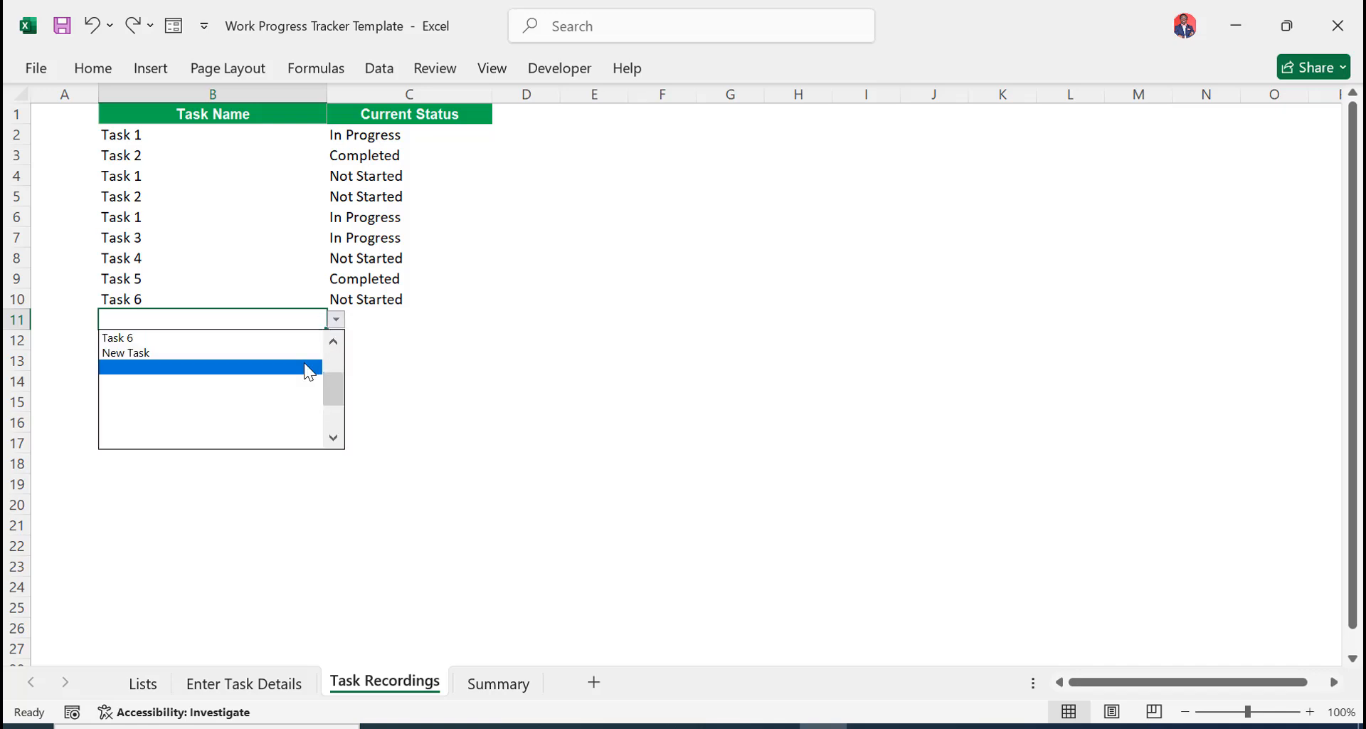
click(240, 353)
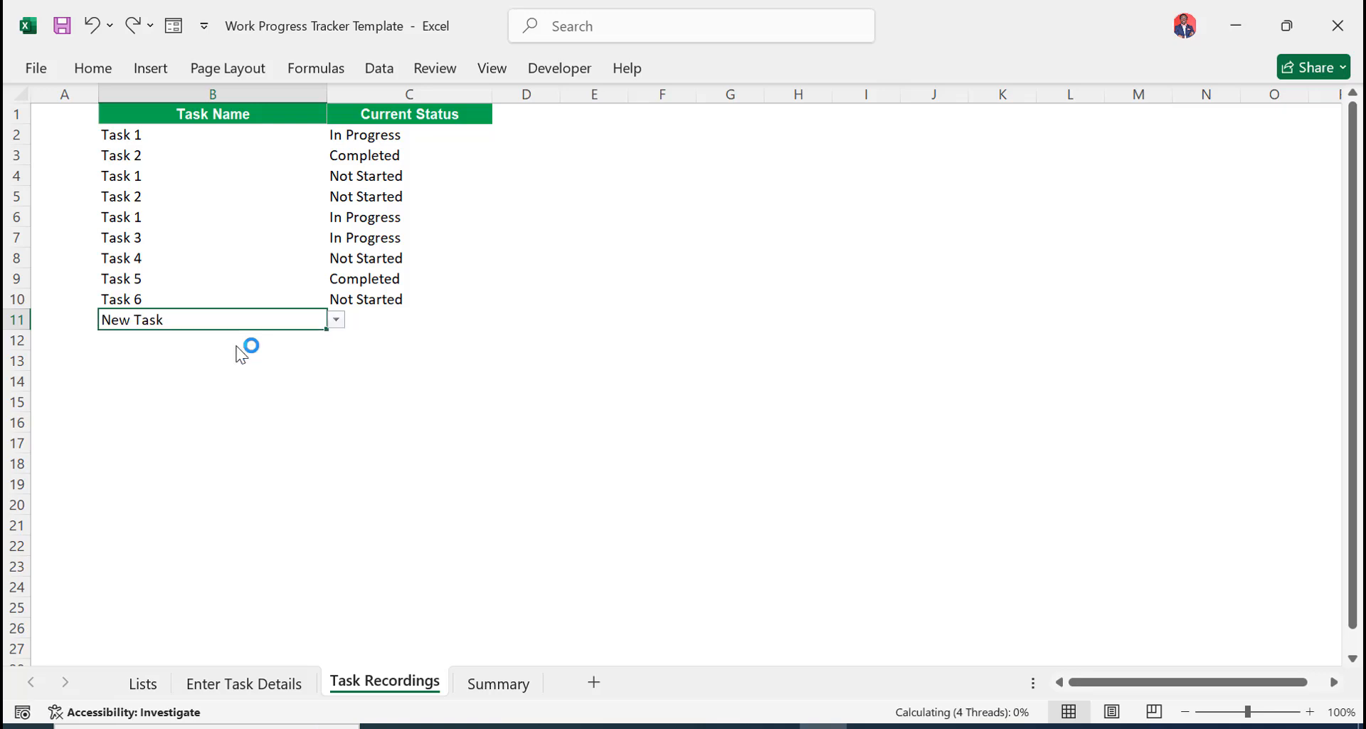
click(394, 329)
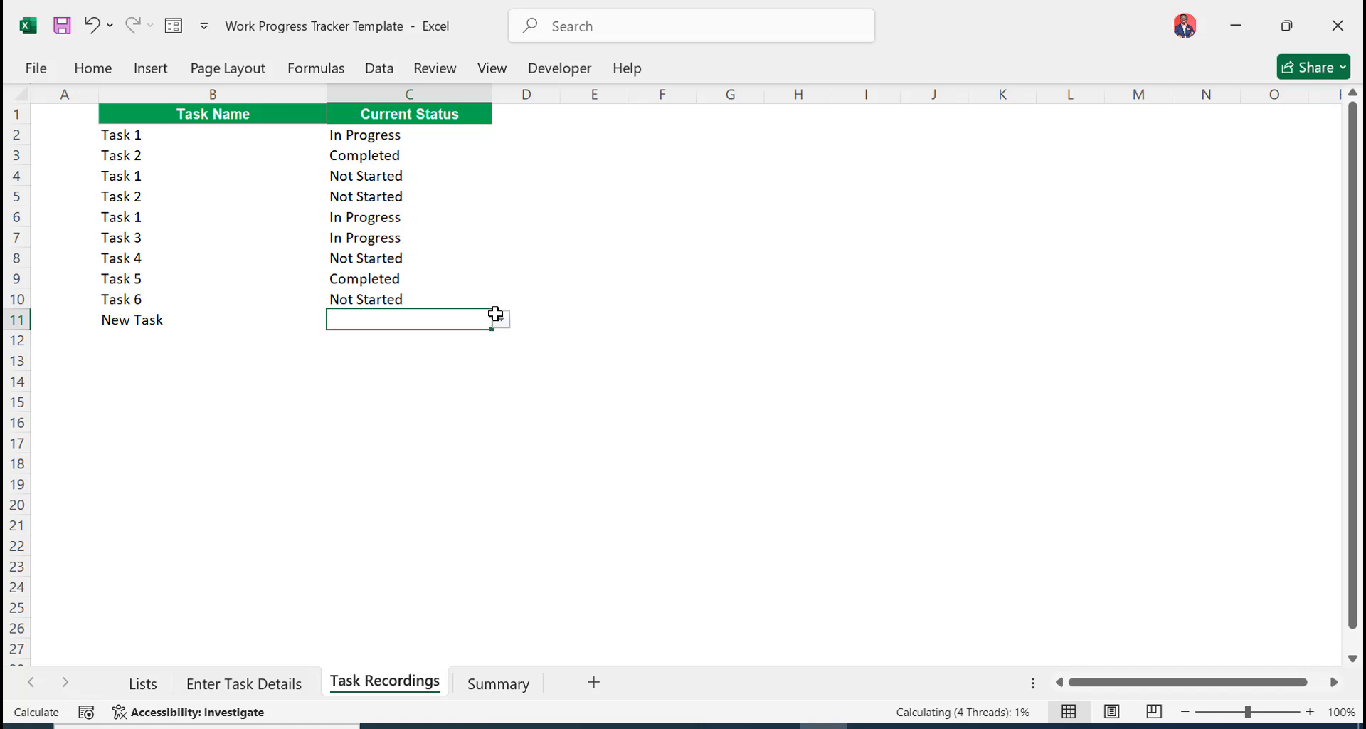
click(501, 319)
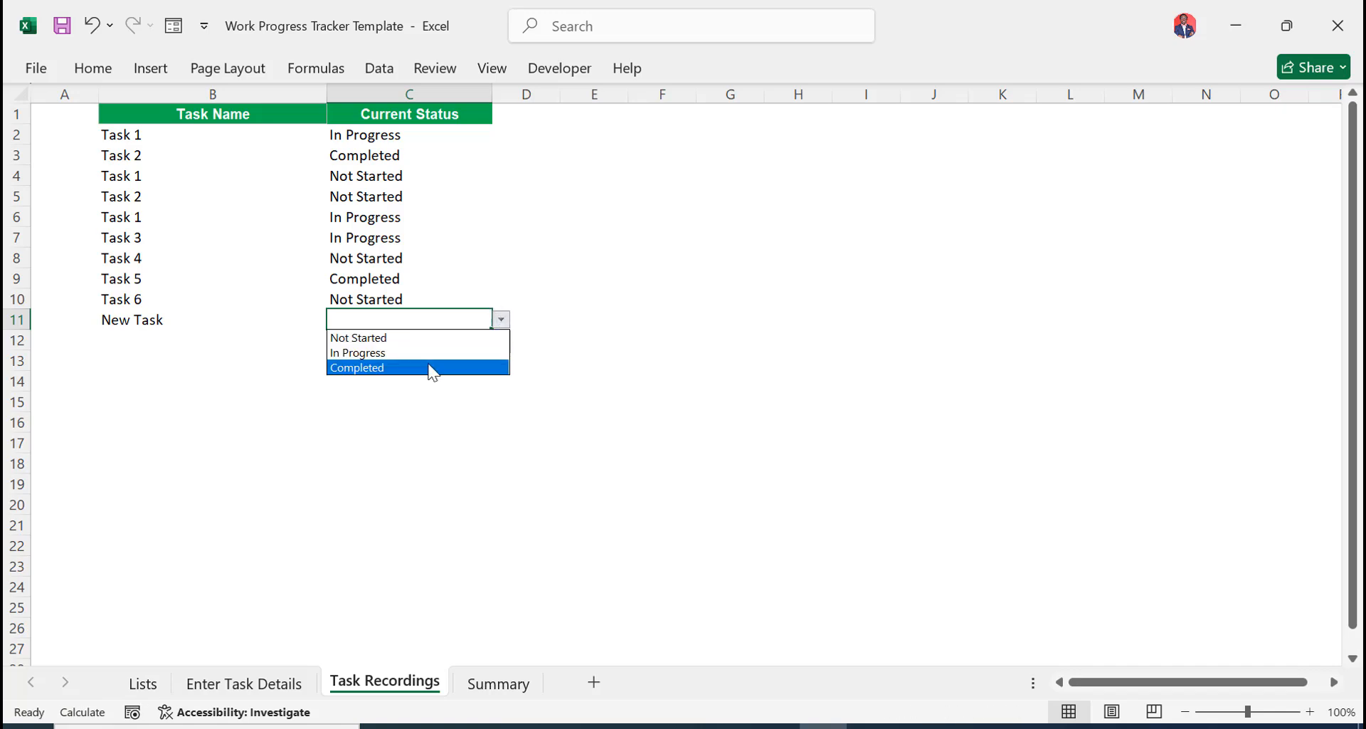
click(408, 340)
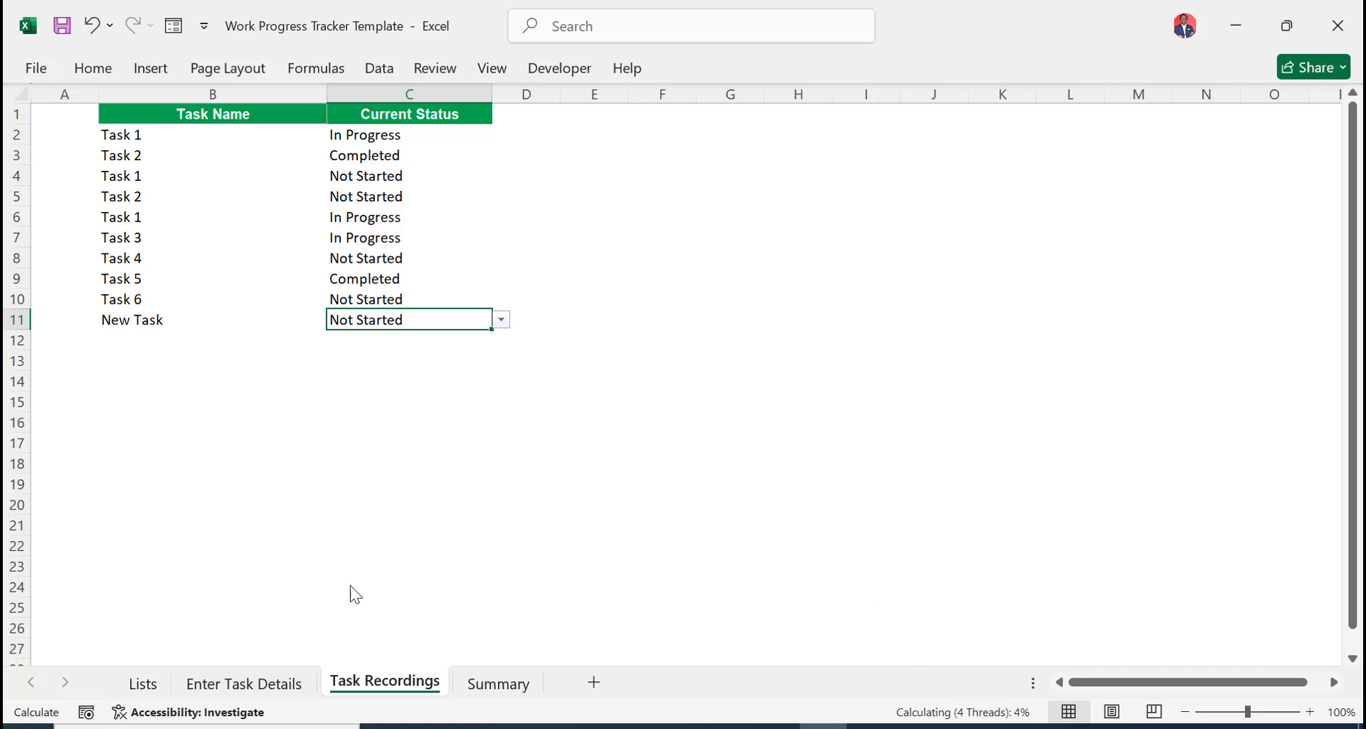
Record New Task in row 12 of the Task Recordings sheet as In Progress and check its status on the Enter Task Details sheet
click(283, 683)
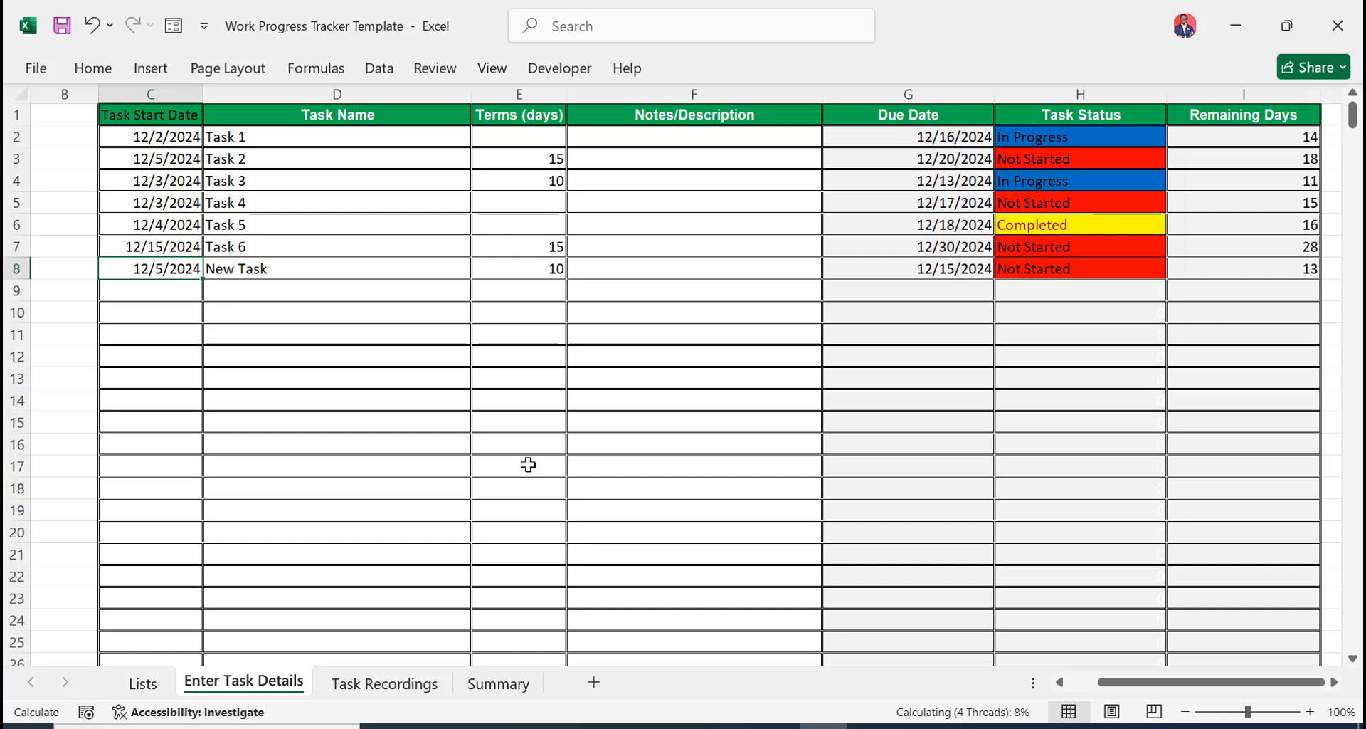
click(381, 682)
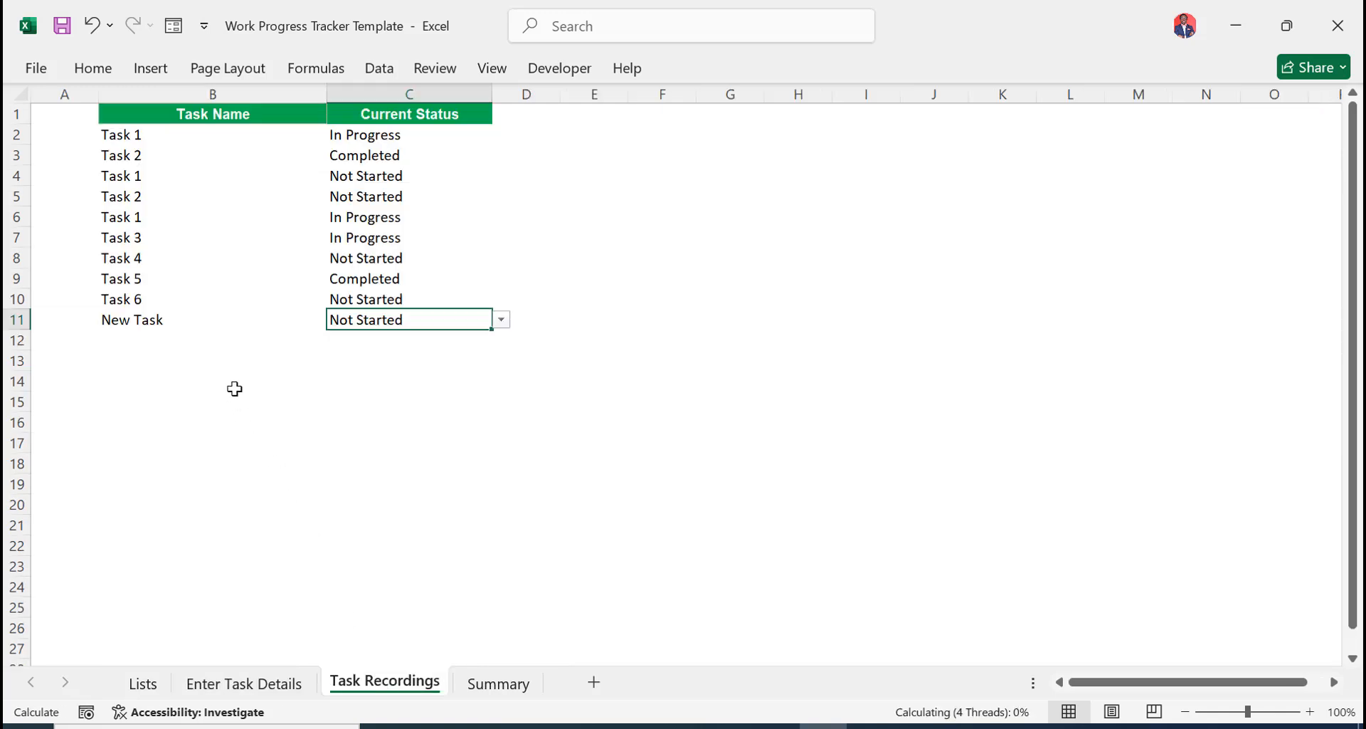
click(150, 335)
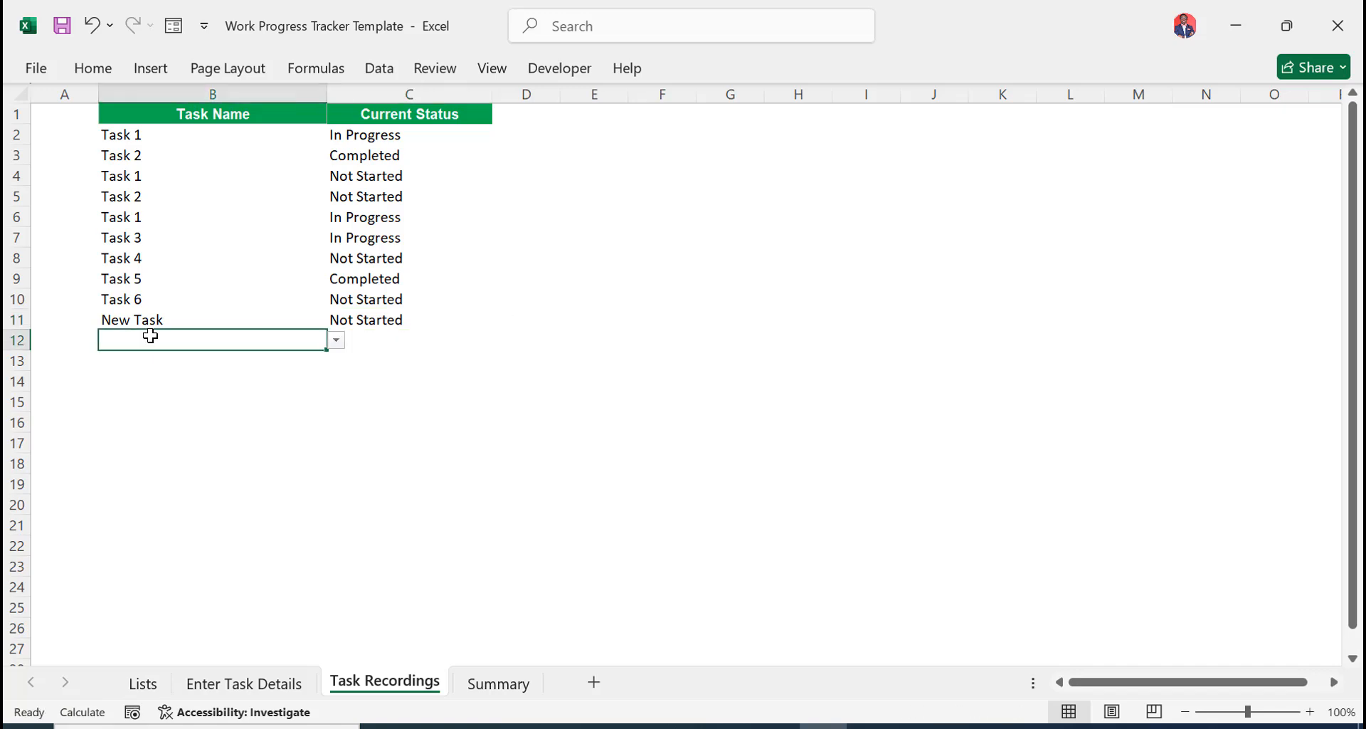
click(337, 340)
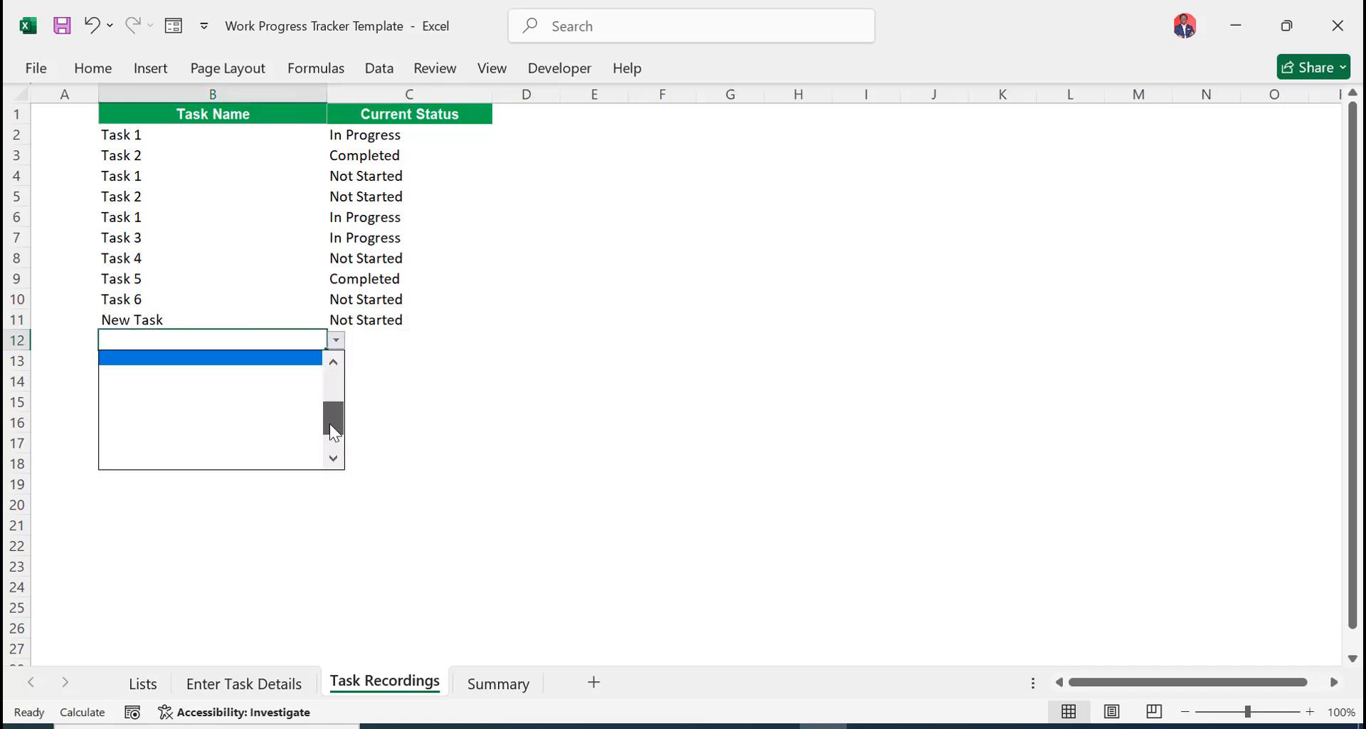
click(268, 388)
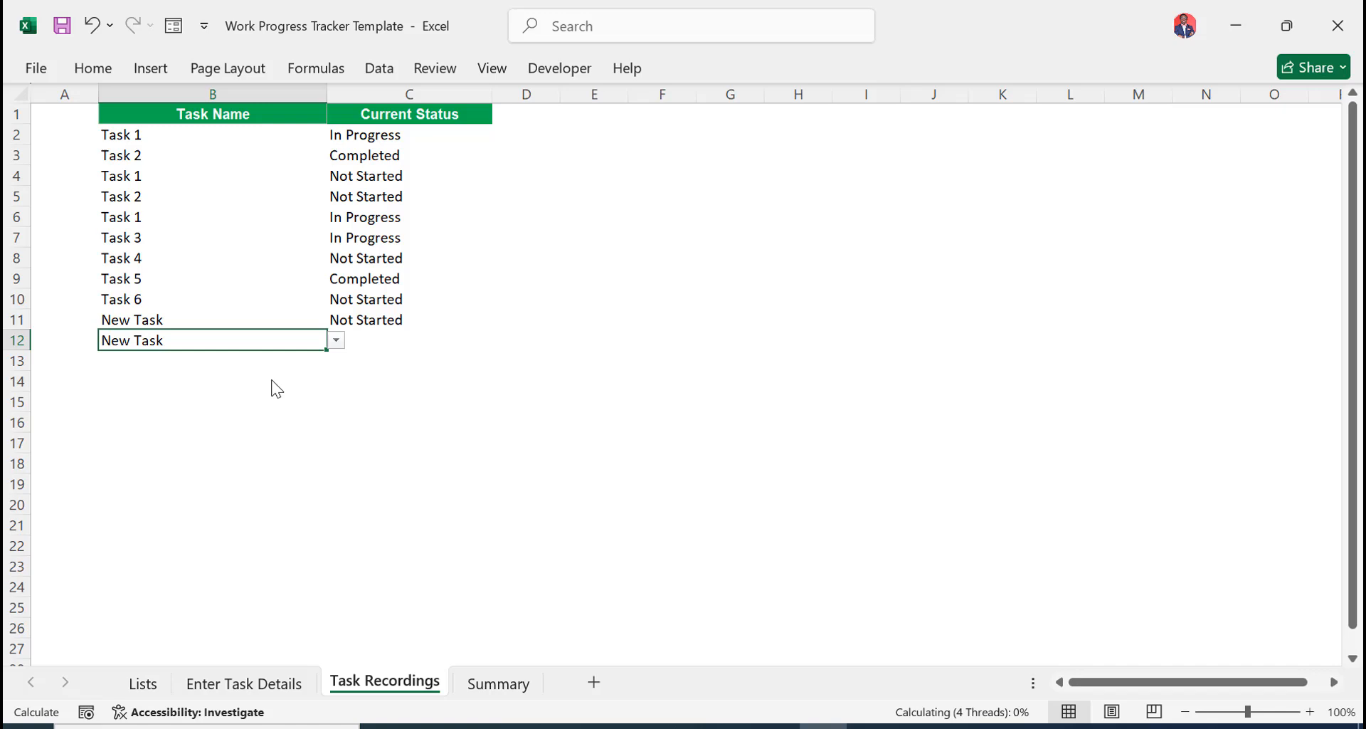
click(385, 340)
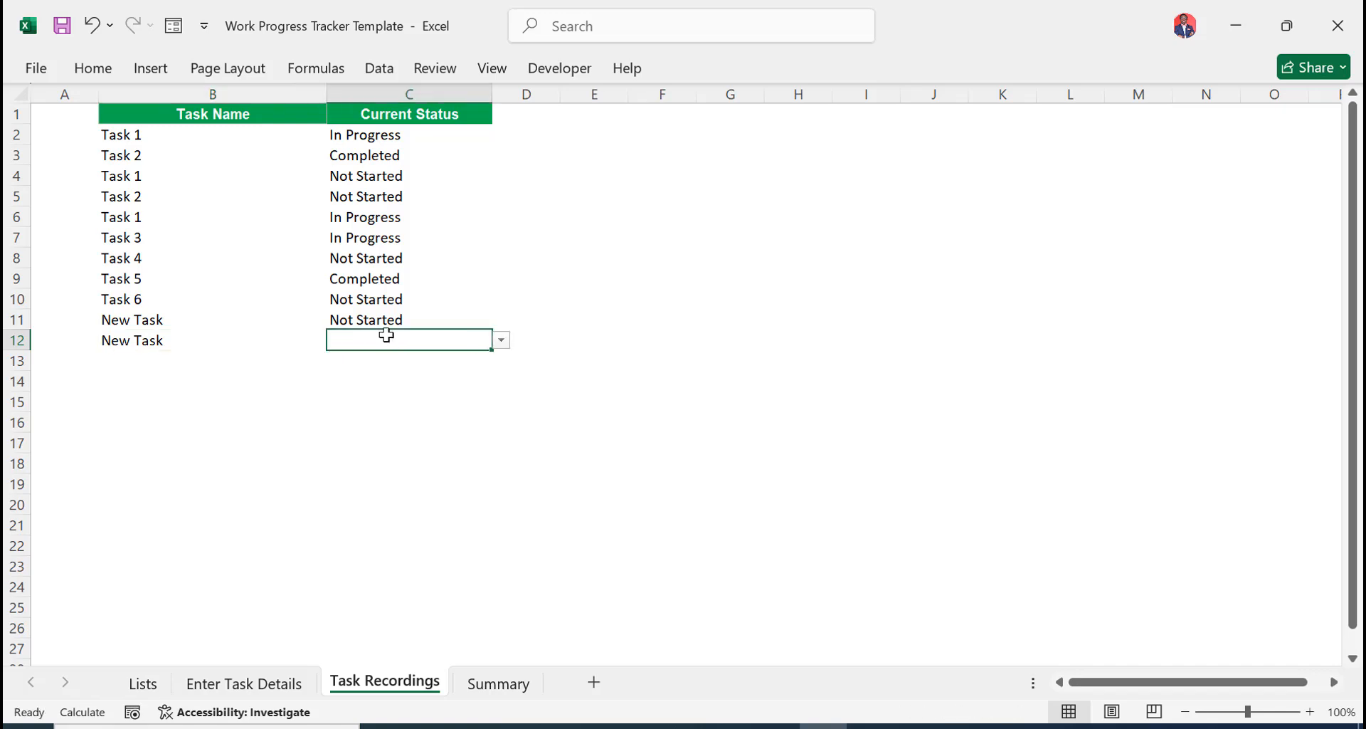
click(501, 341)
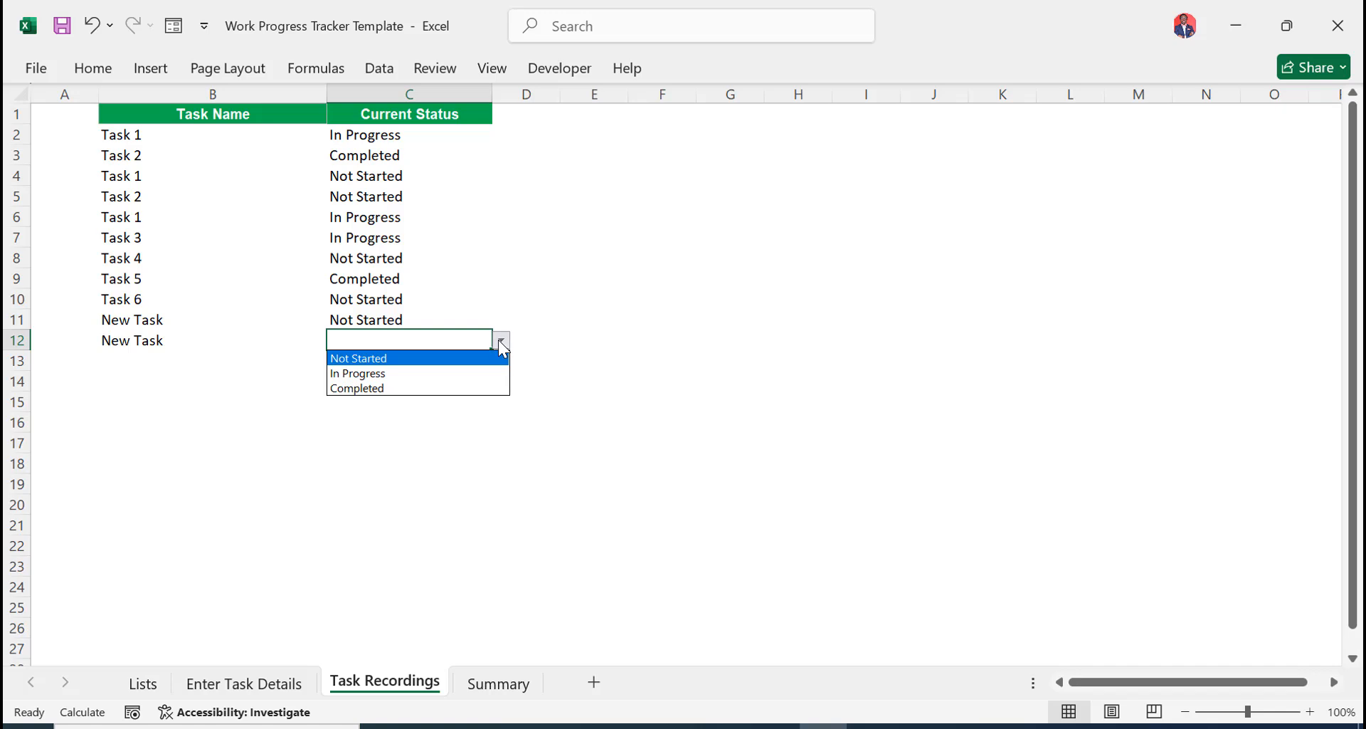
click(486, 374)
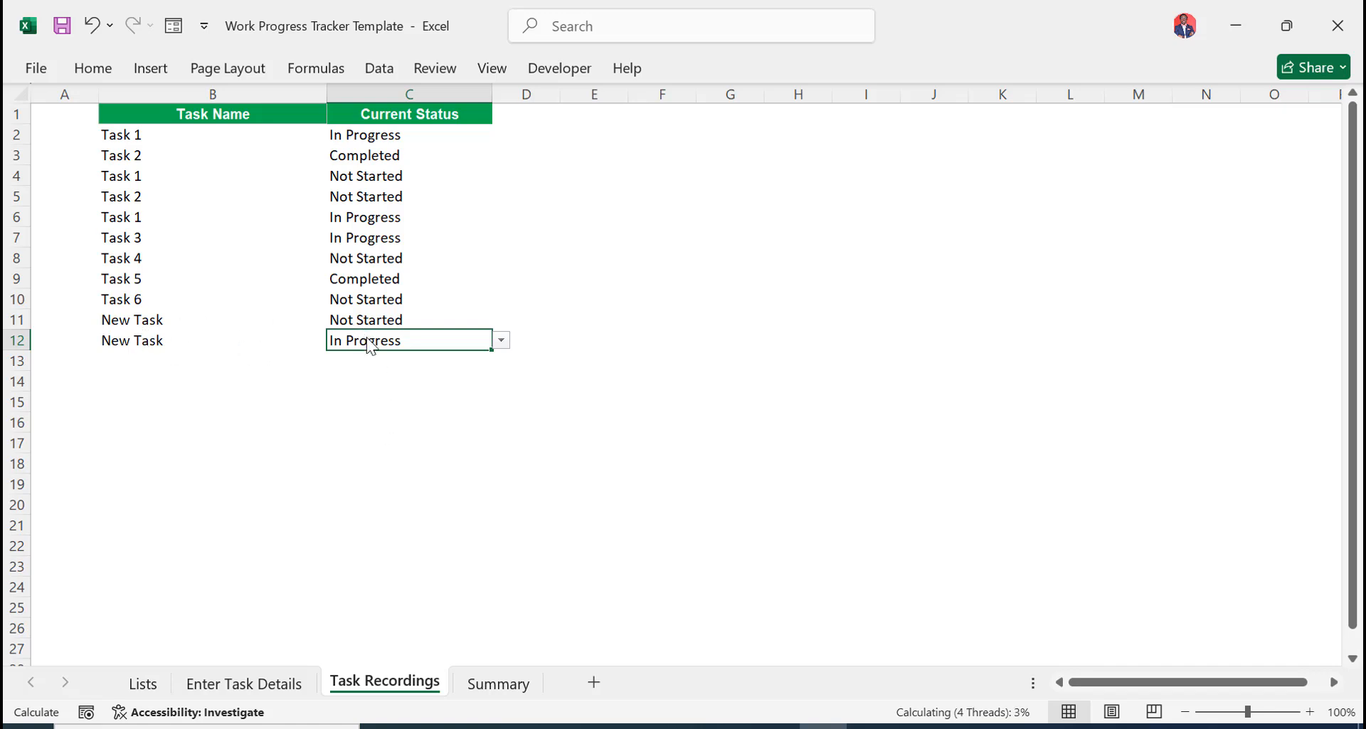
click(236, 685)
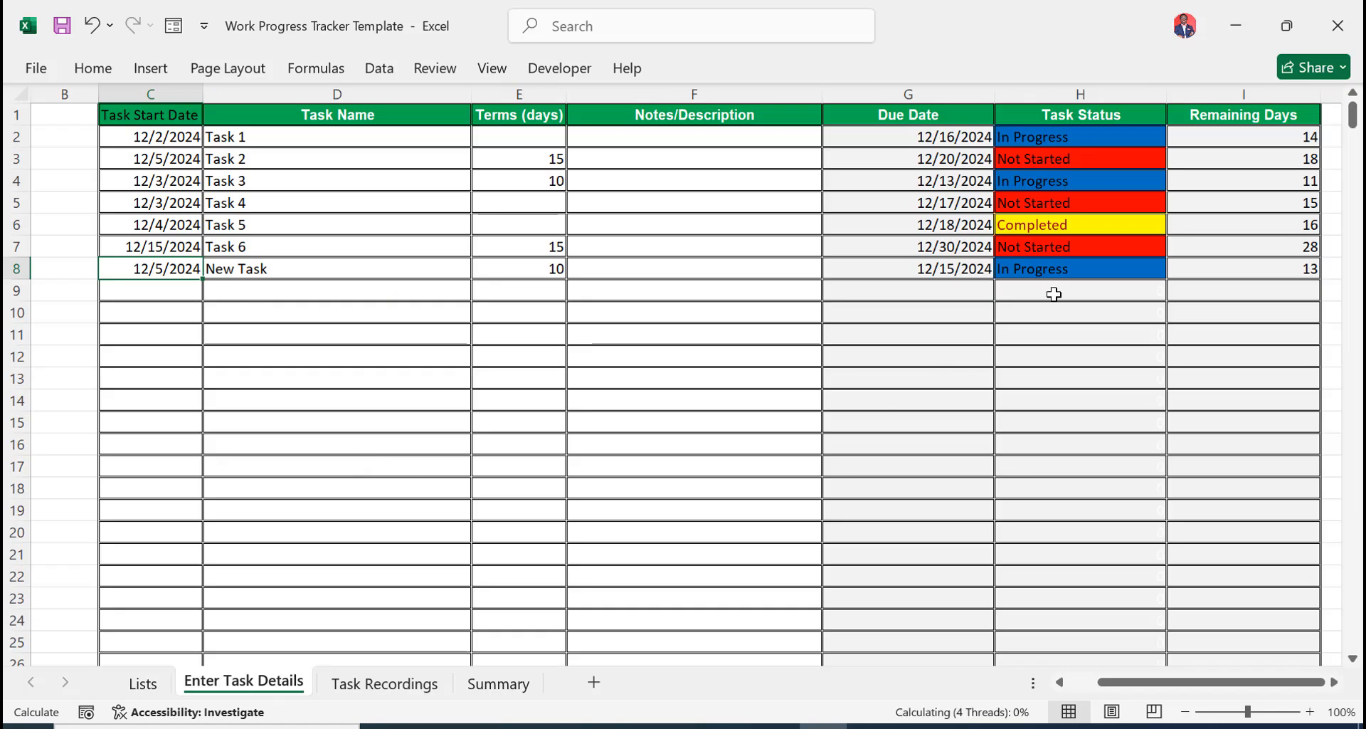
Choose New Task as the task name in row 13 of the Task Recordings sheet
click(395, 684)
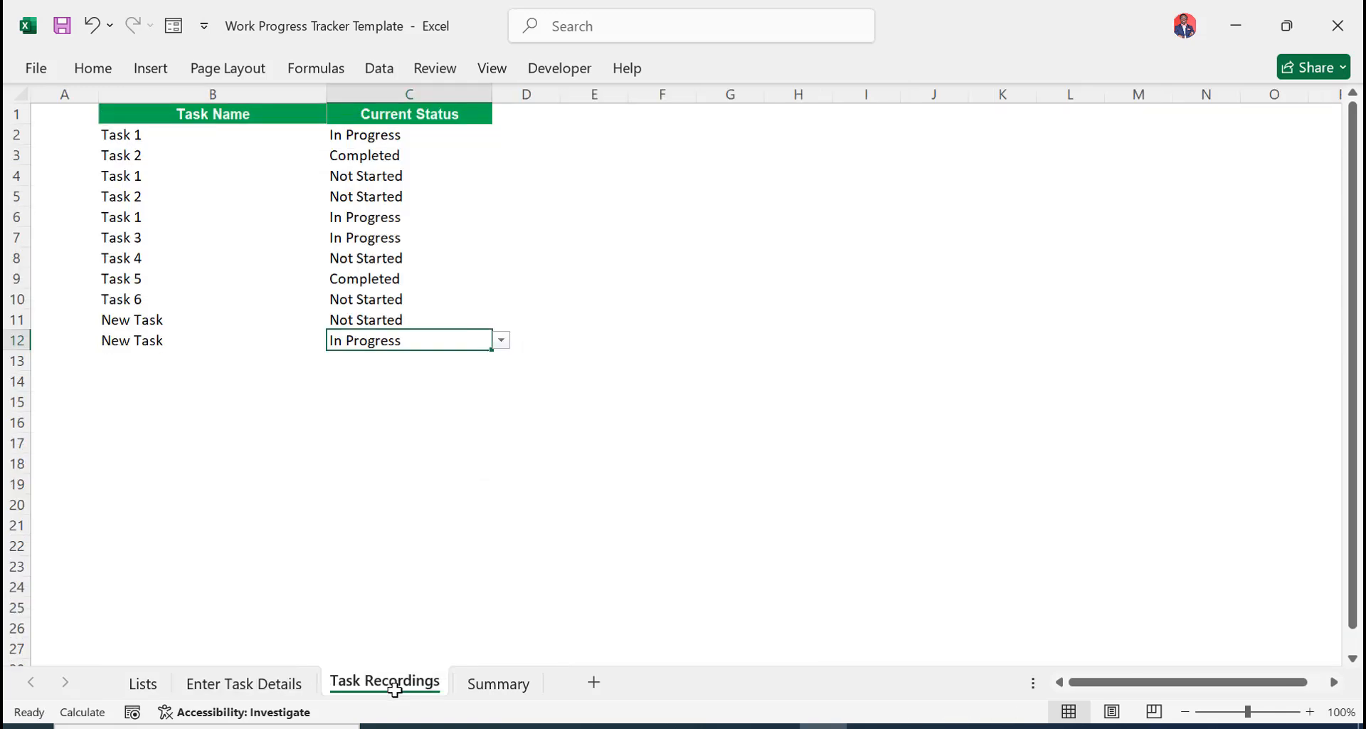
click(148, 358)
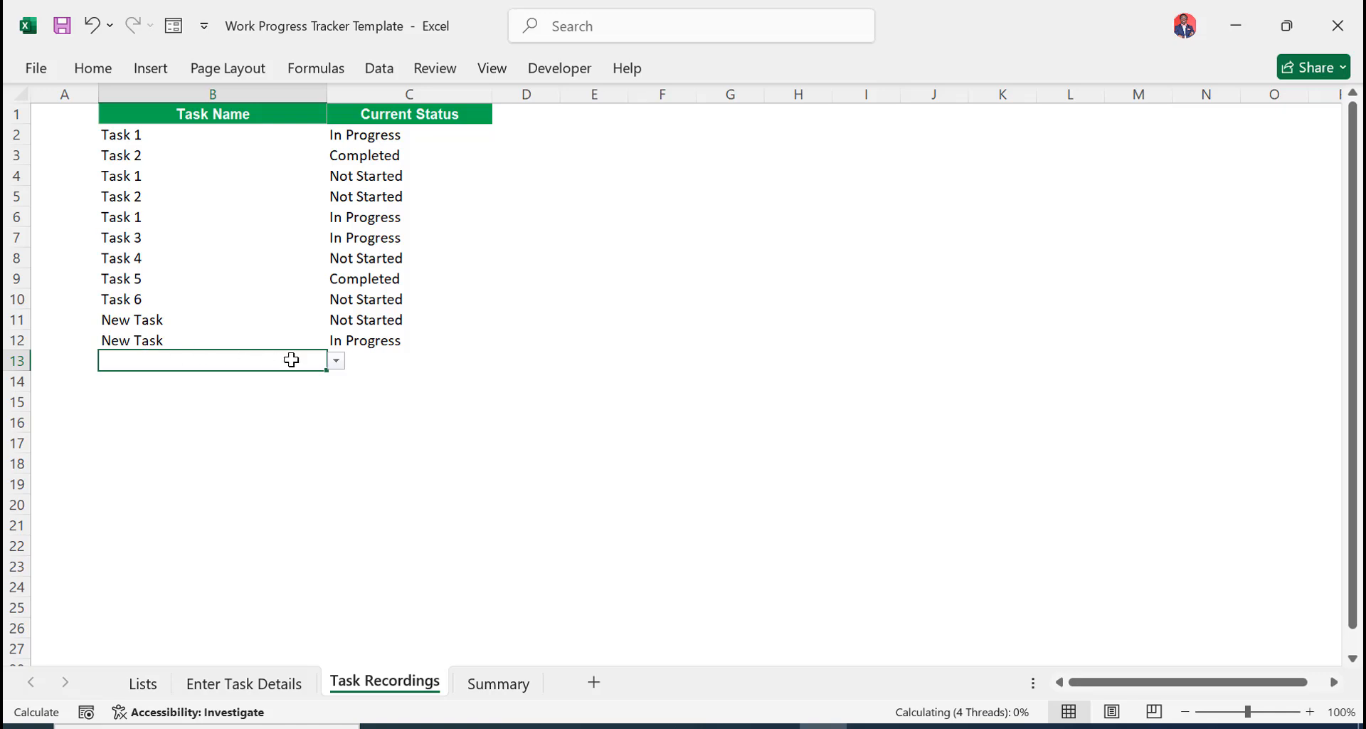
click(336, 361)
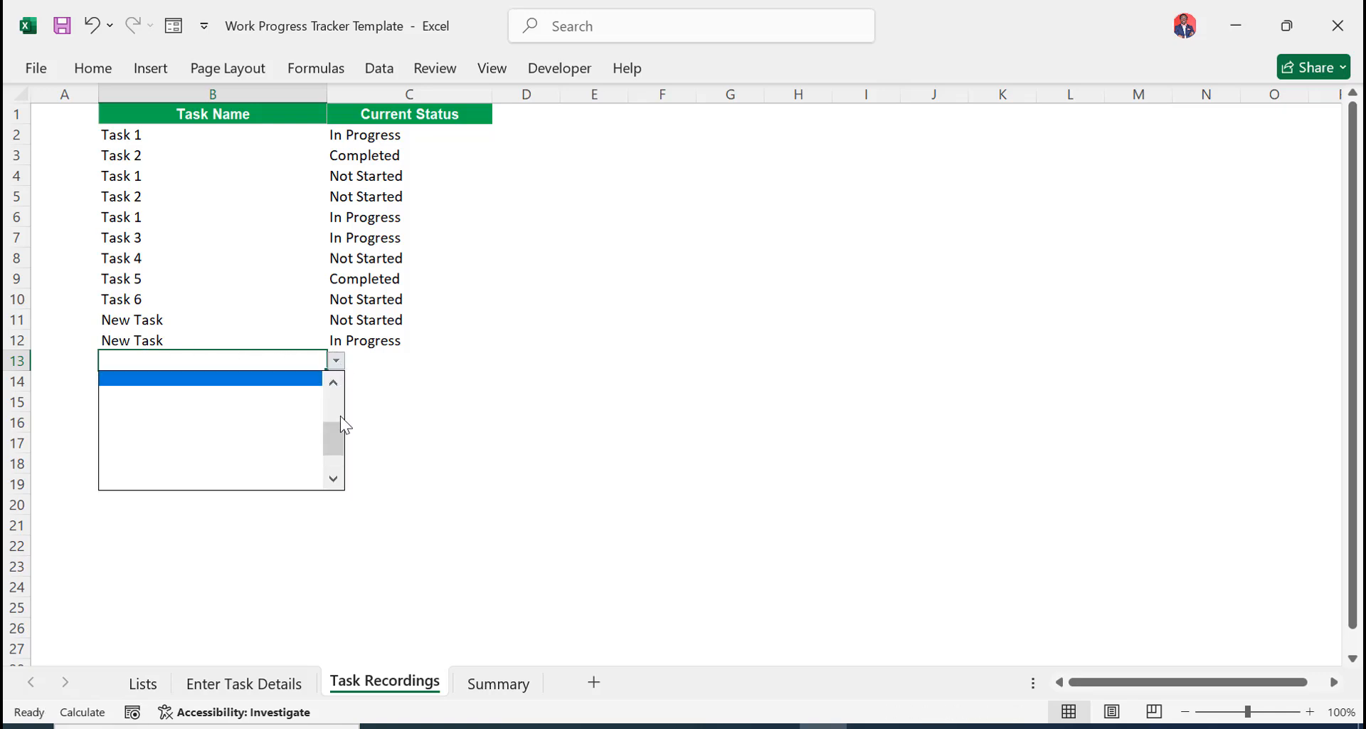
scroll(320, 419, up, 2)
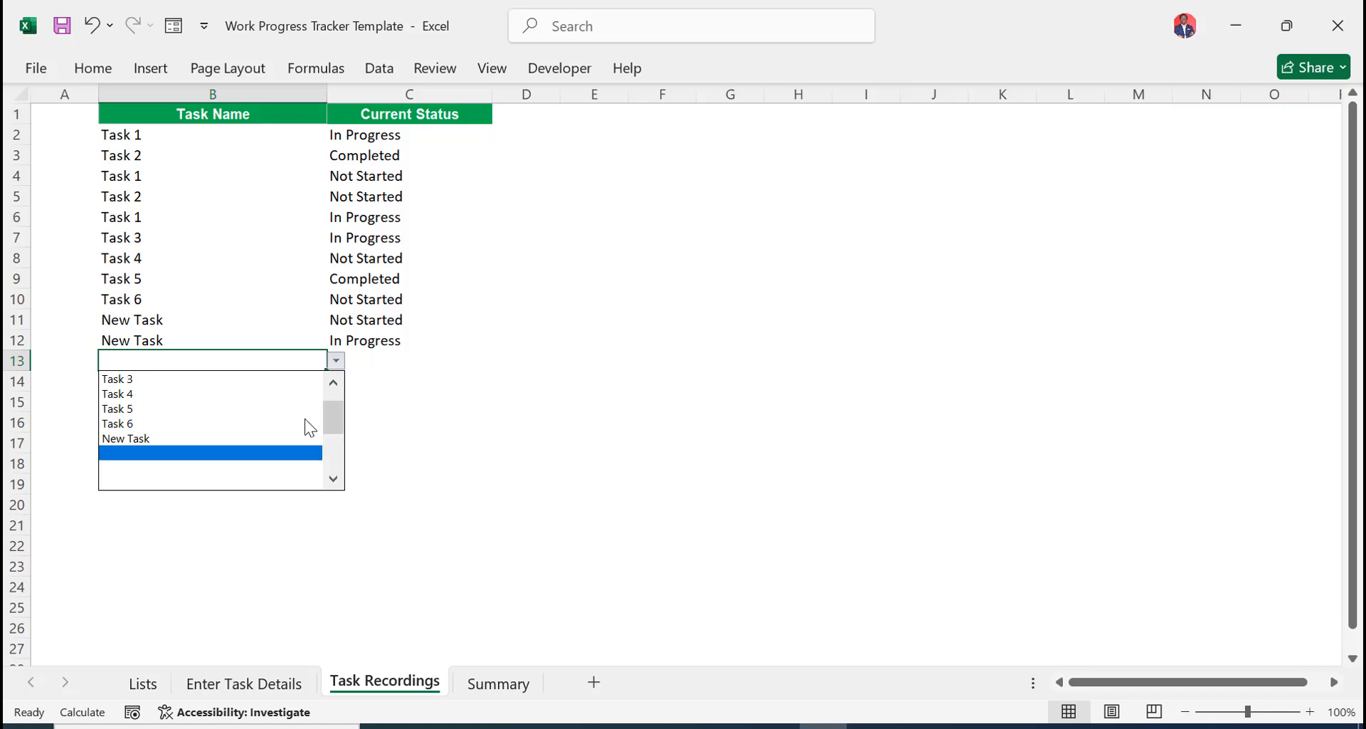
click(260, 439)
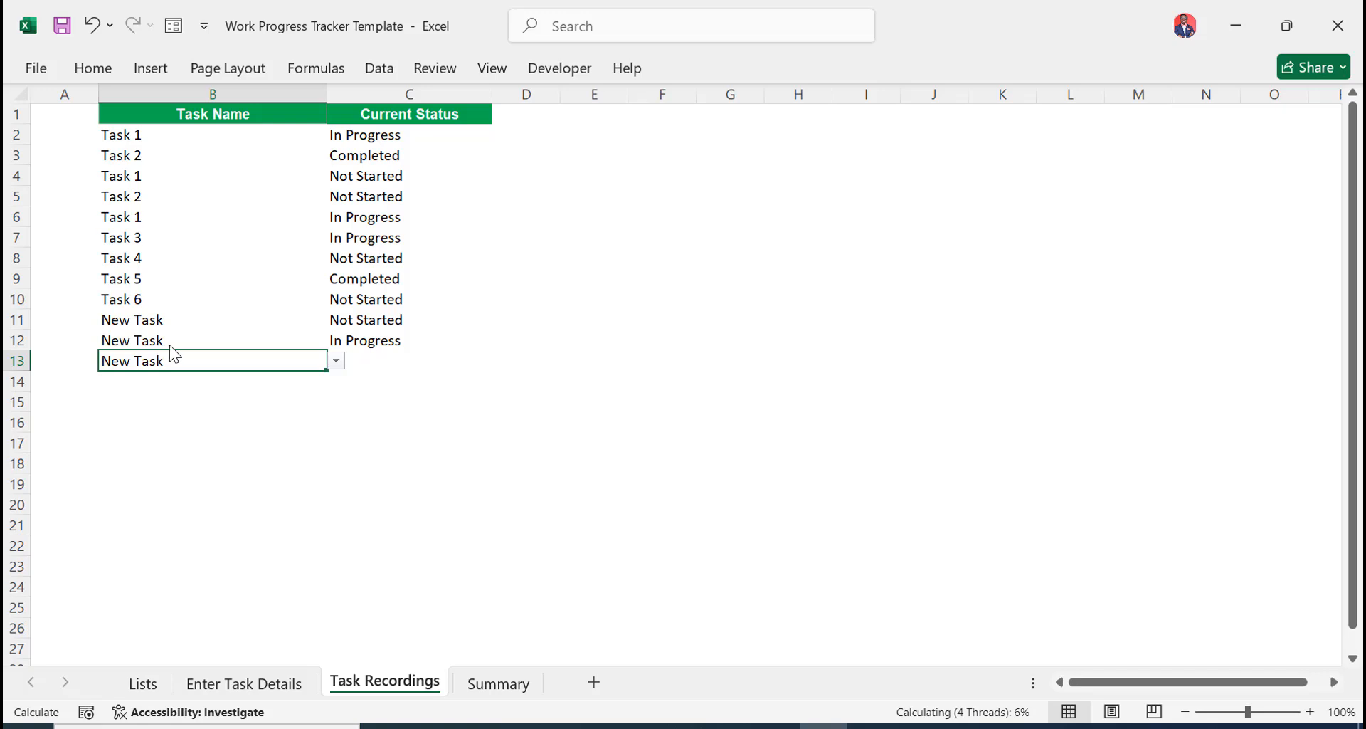
Add "Task 7" below New Task in the Task Name list on the Lists sheet
click(160, 679)
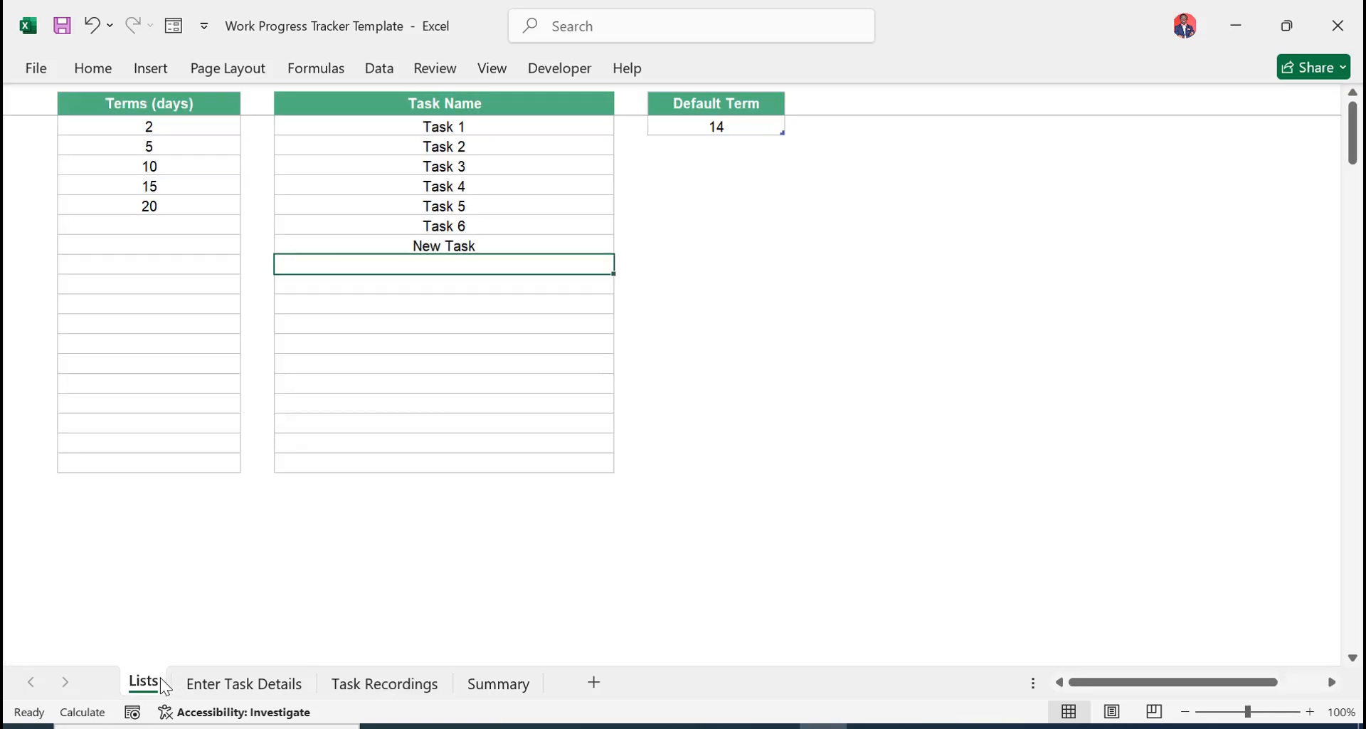
click(282, 685)
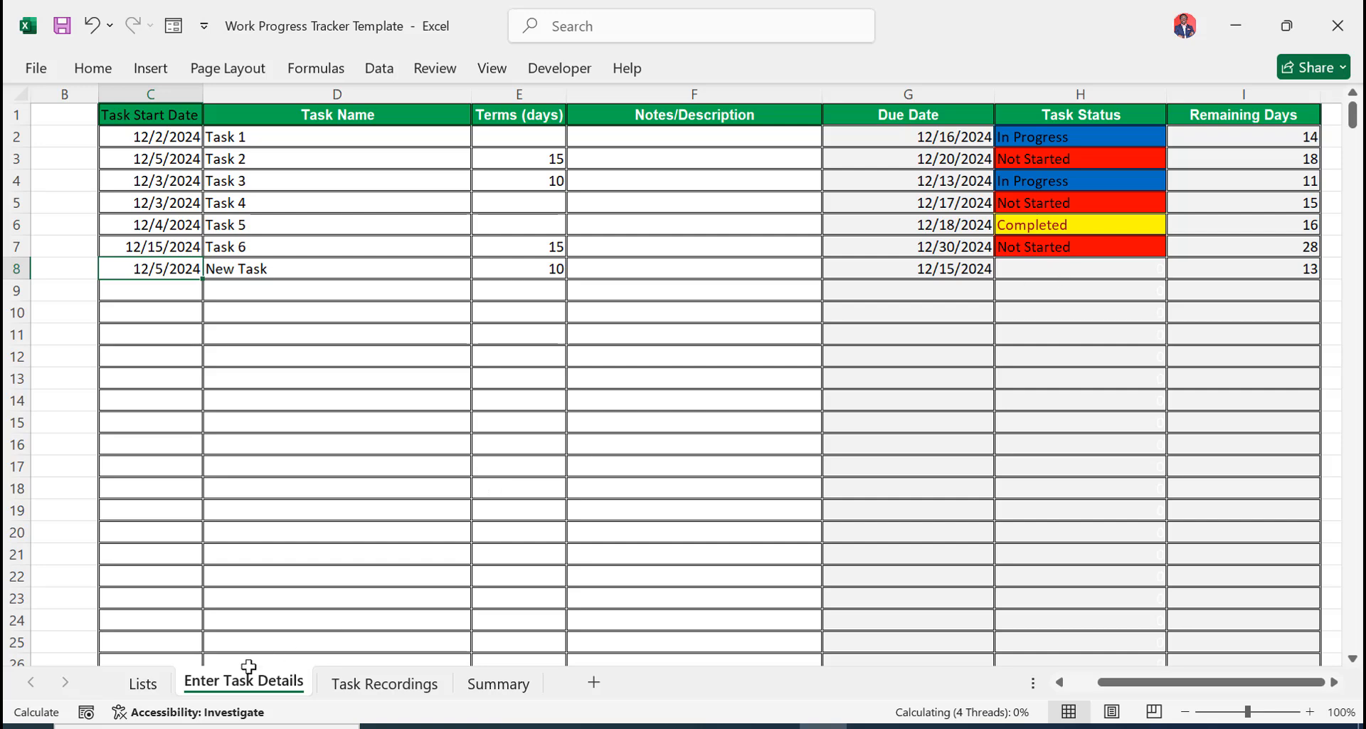
click(142, 685)
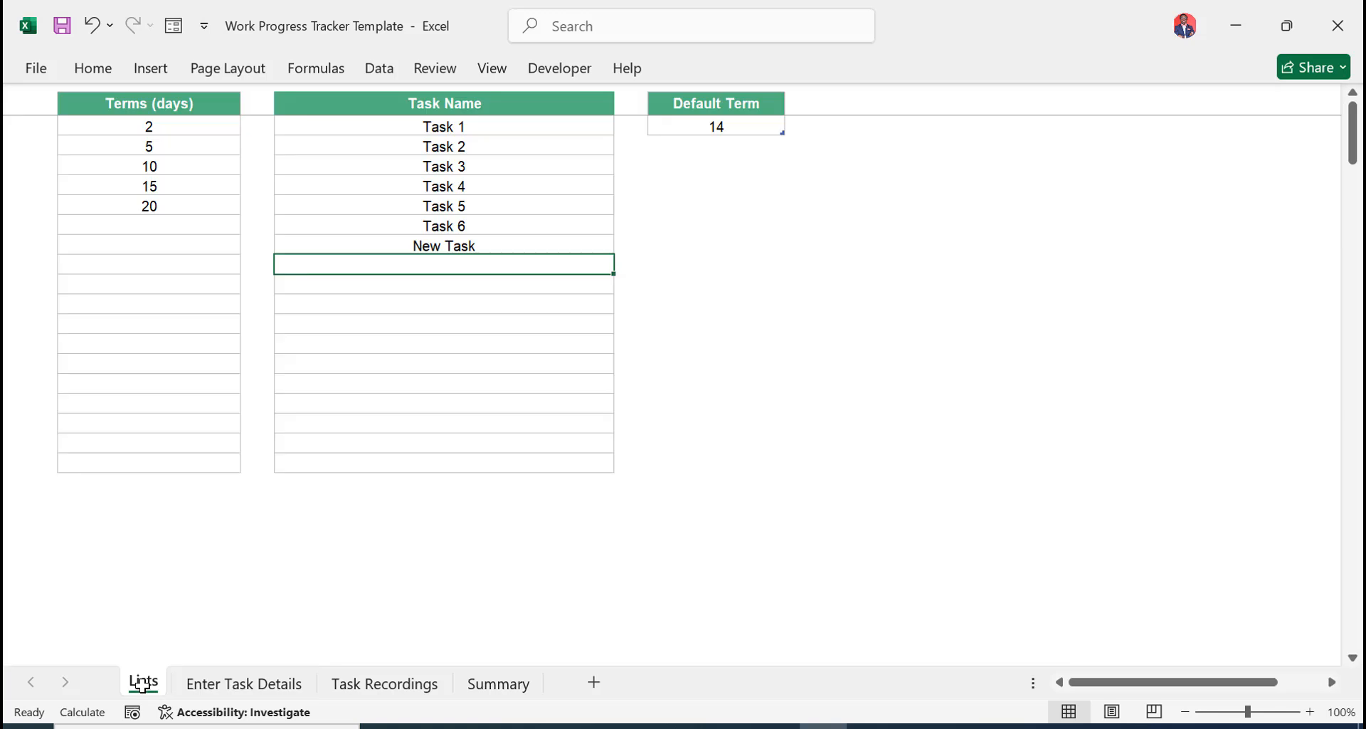
text(Task)
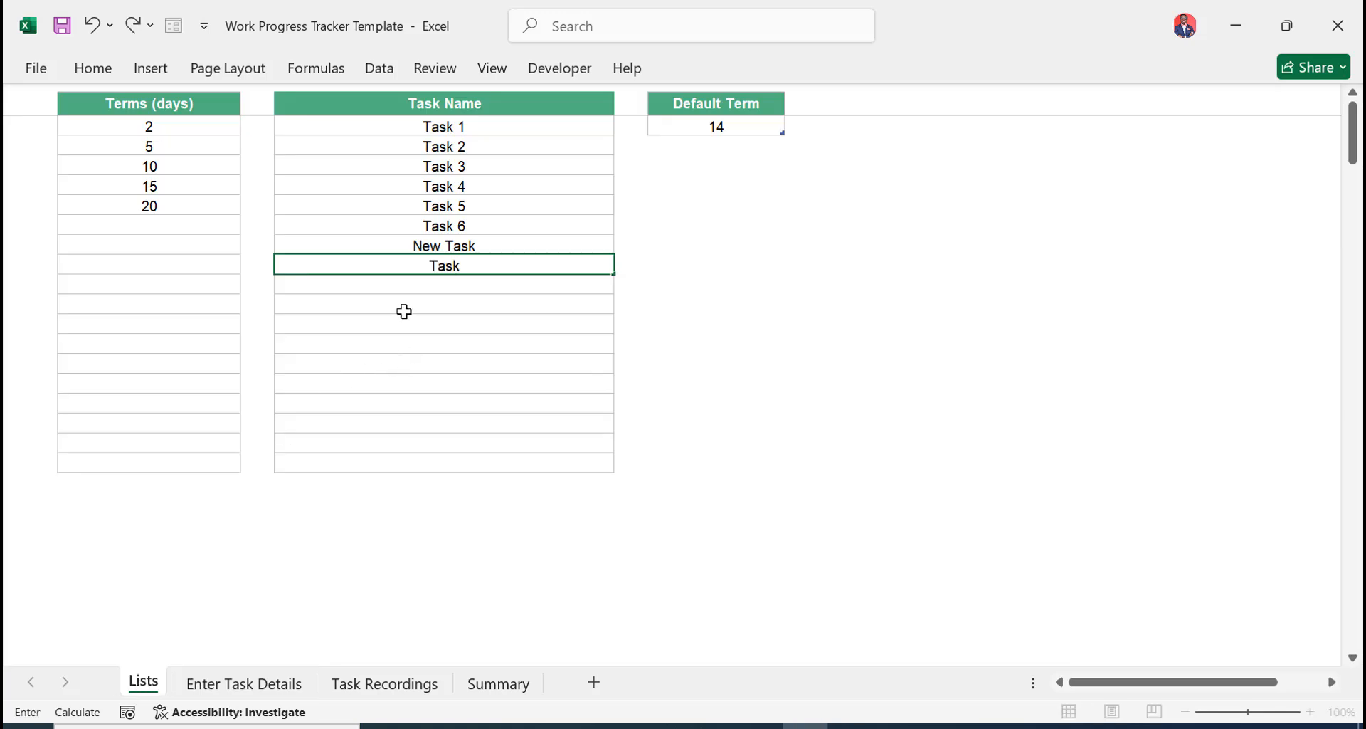
text( 7)
key(ctrl+Return)
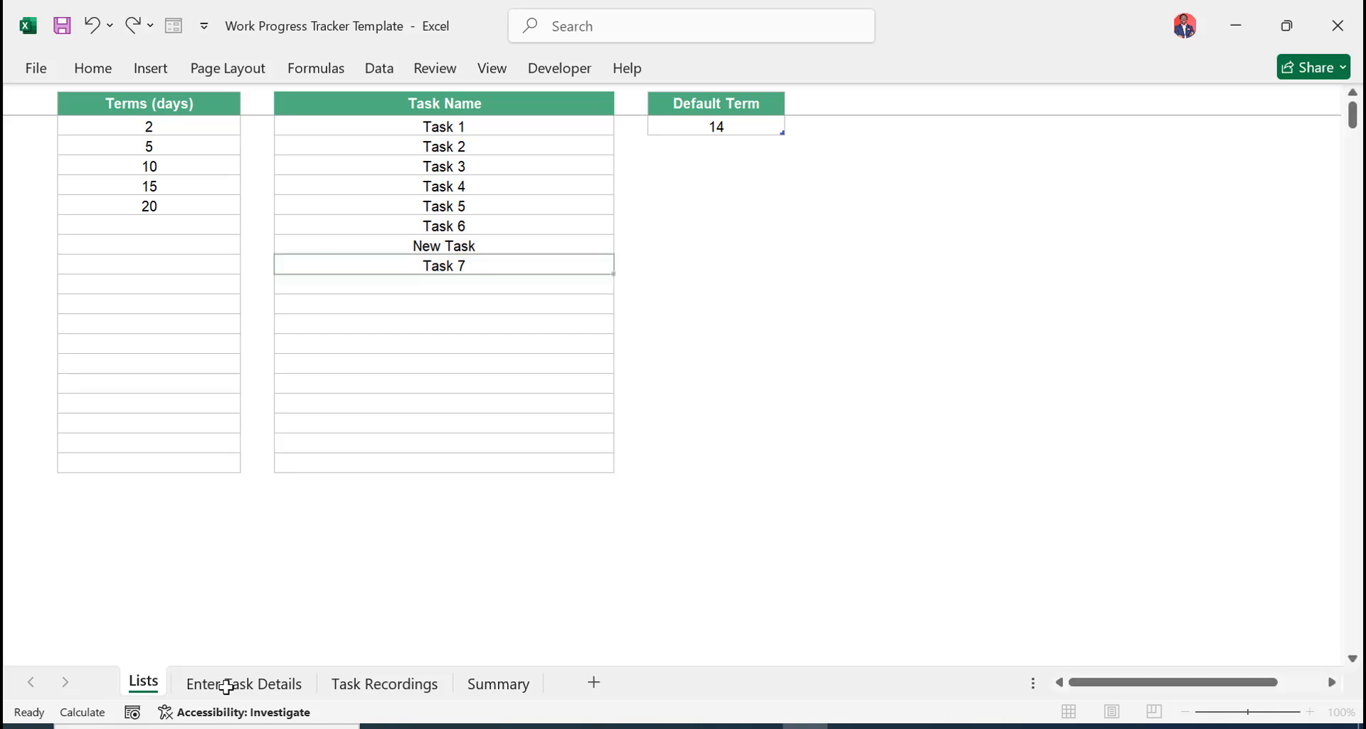
Enter 12/2/2024 as the task start date in row 9 of the Enter Task Details sheet
click(226, 685)
click(173, 293)
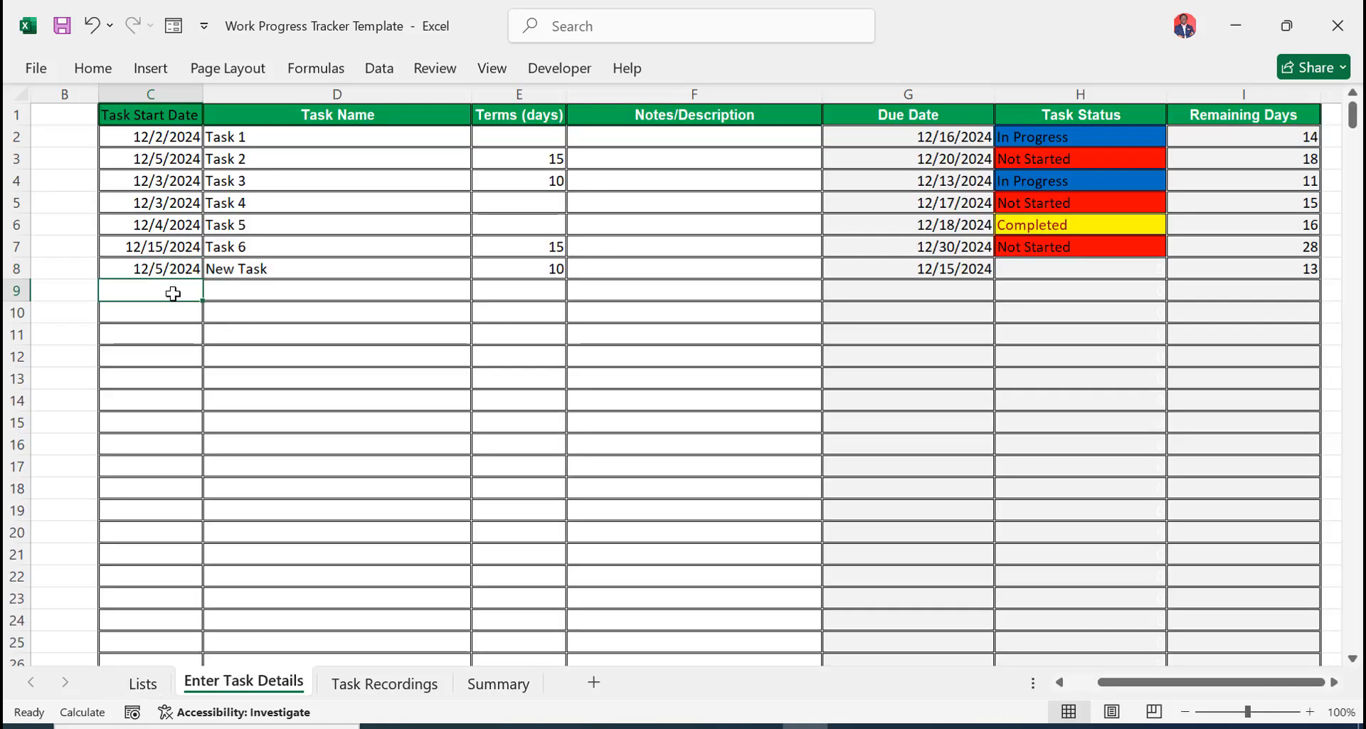
text(12/2/)
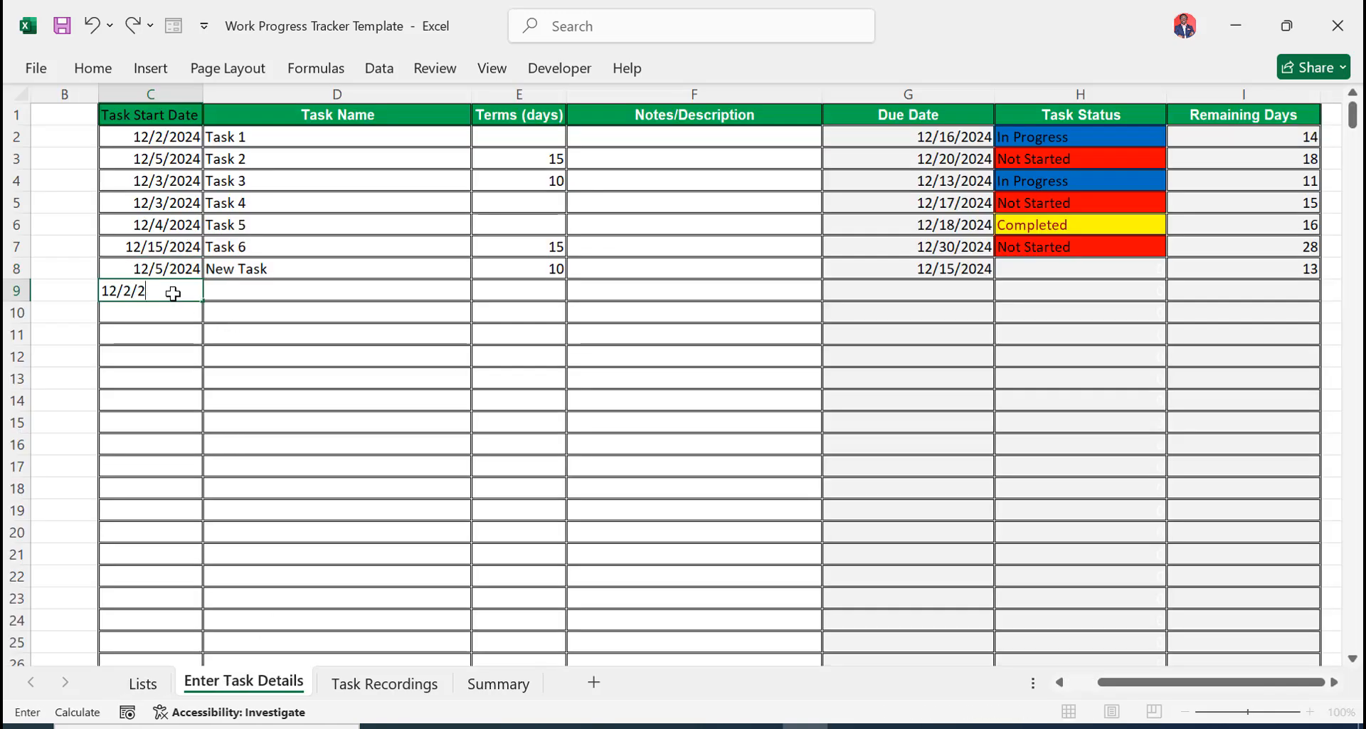
text(2023)
key(BackSpace)
text(4)
key(ctrl+Return)
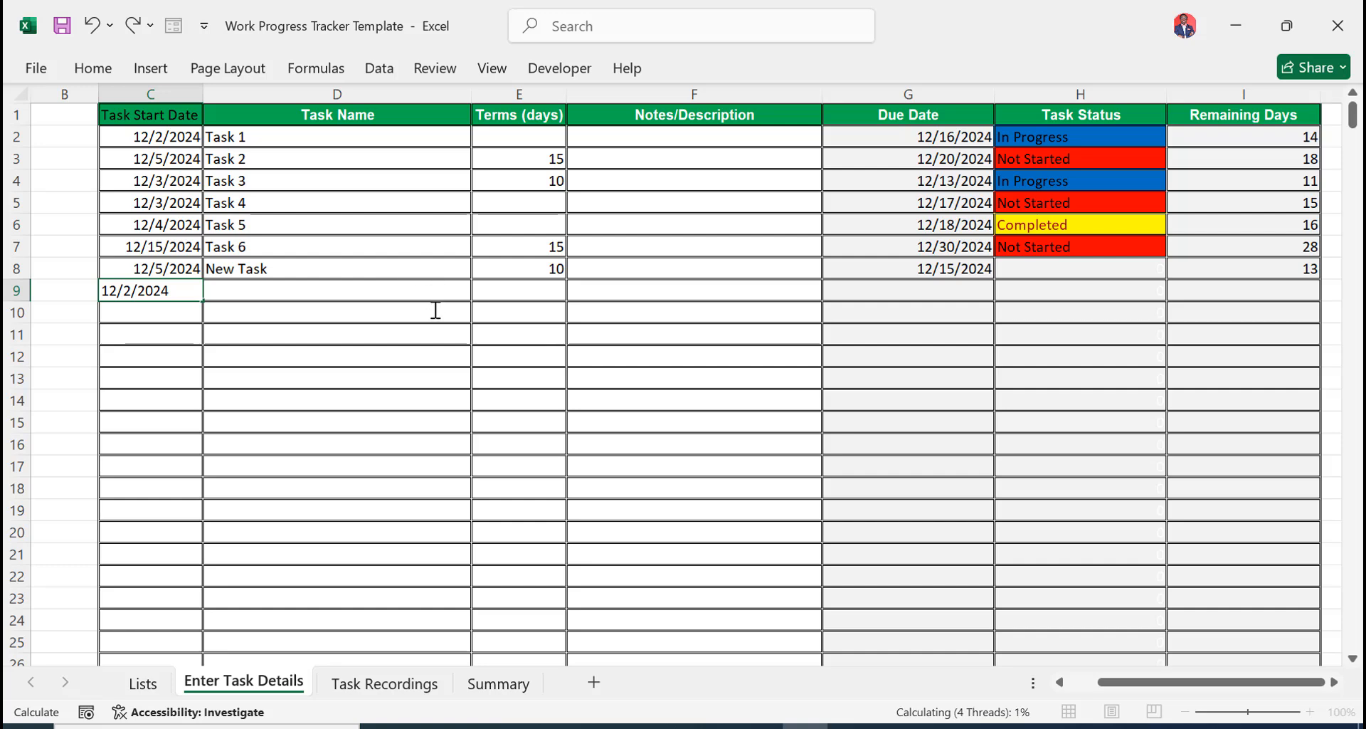
Choose Task 7 as the task name in row 9 of the Enter Task Details sheet, leaving its term empty
key(Tab)
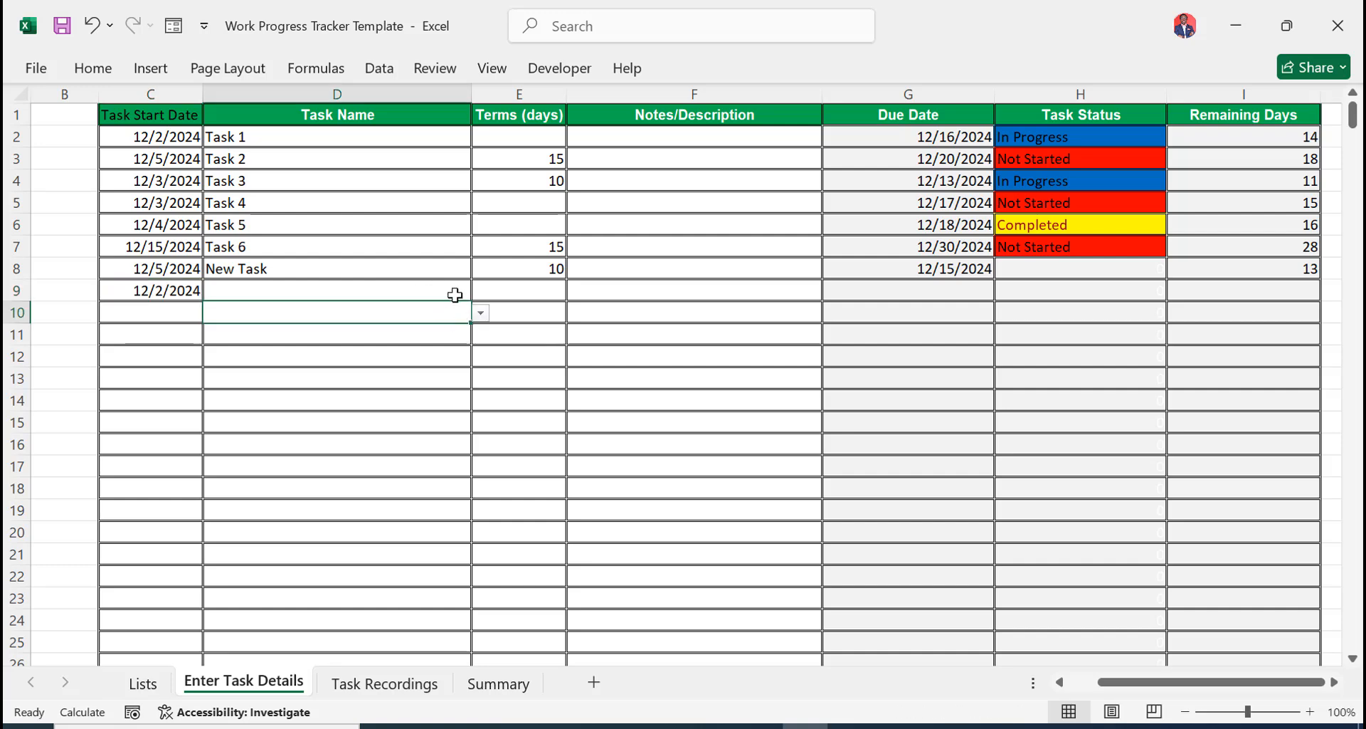
click(481, 291)
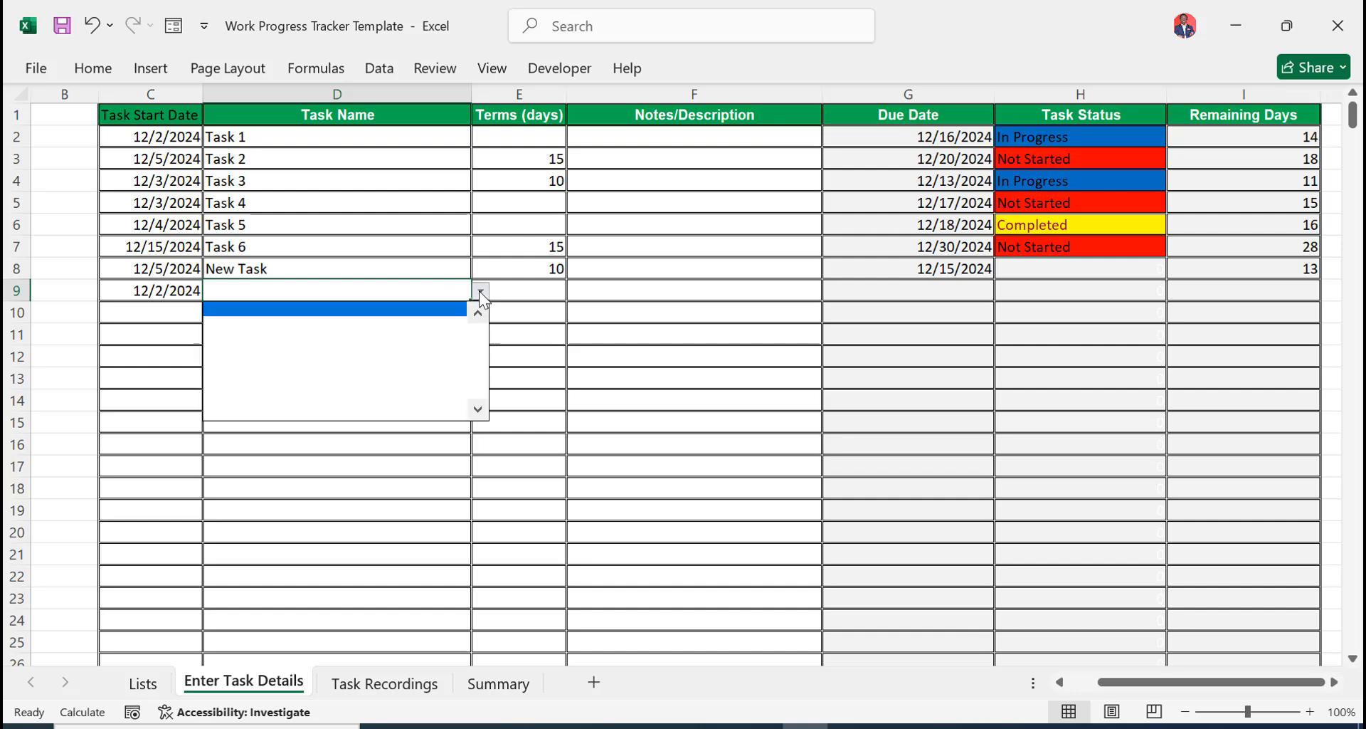
click(478, 312)
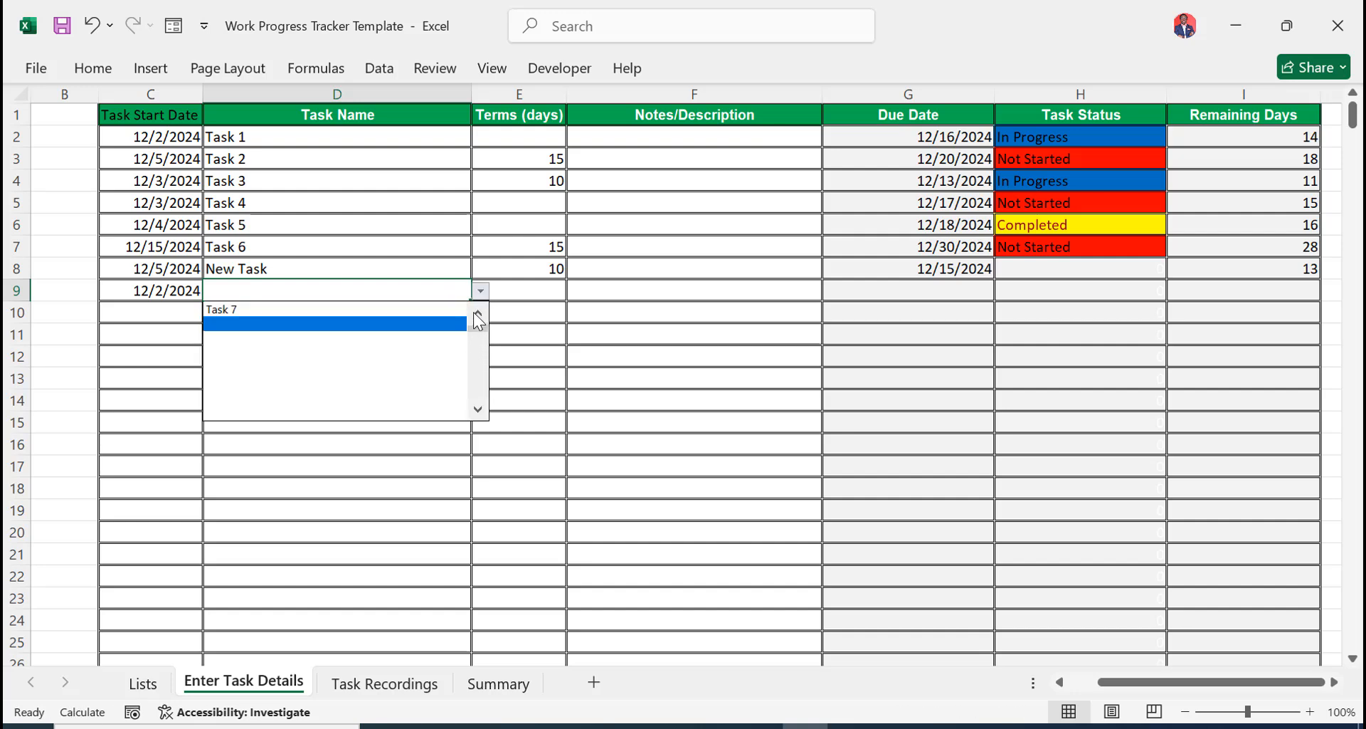
click(478, 312)
click(436, 324)
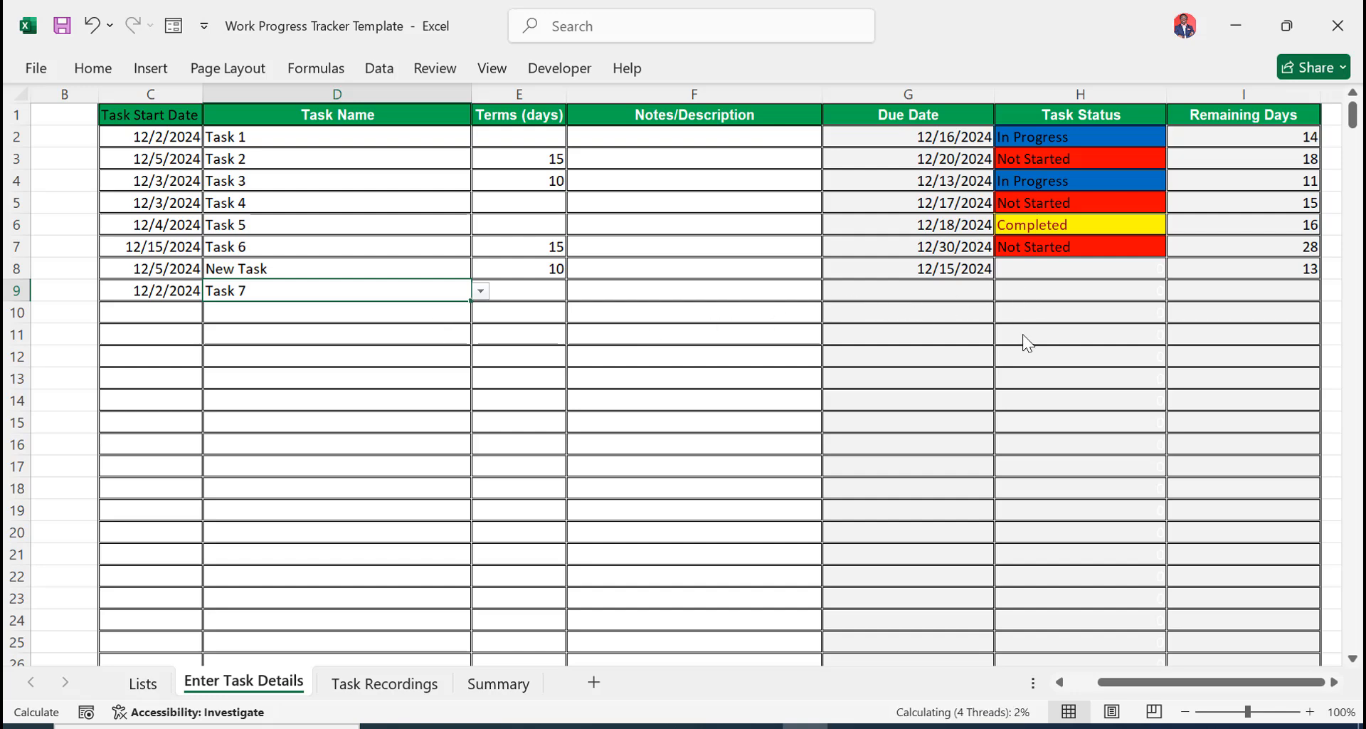
click(653, 387)
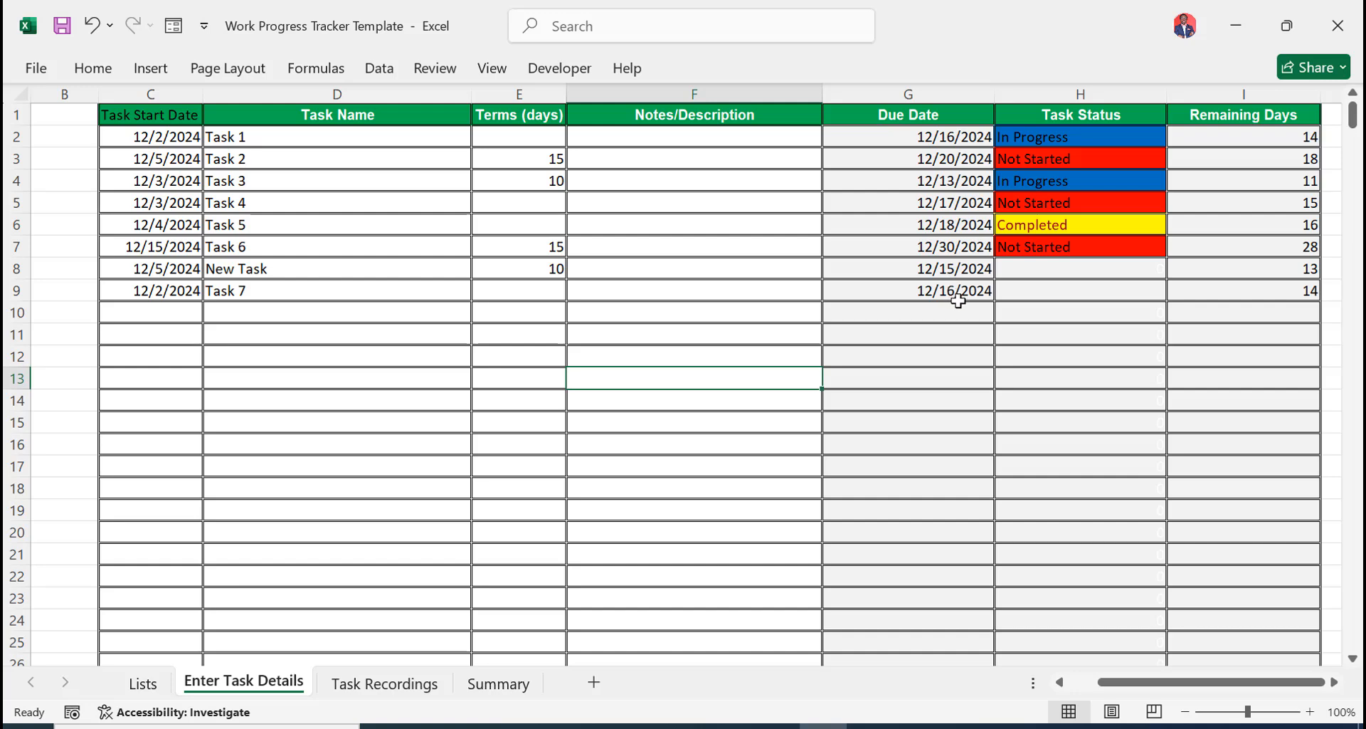
Set New Task's current status in row 13 of Task Recordings to Completed and check its status on the Enter Task Details sheet
click(412, 684)
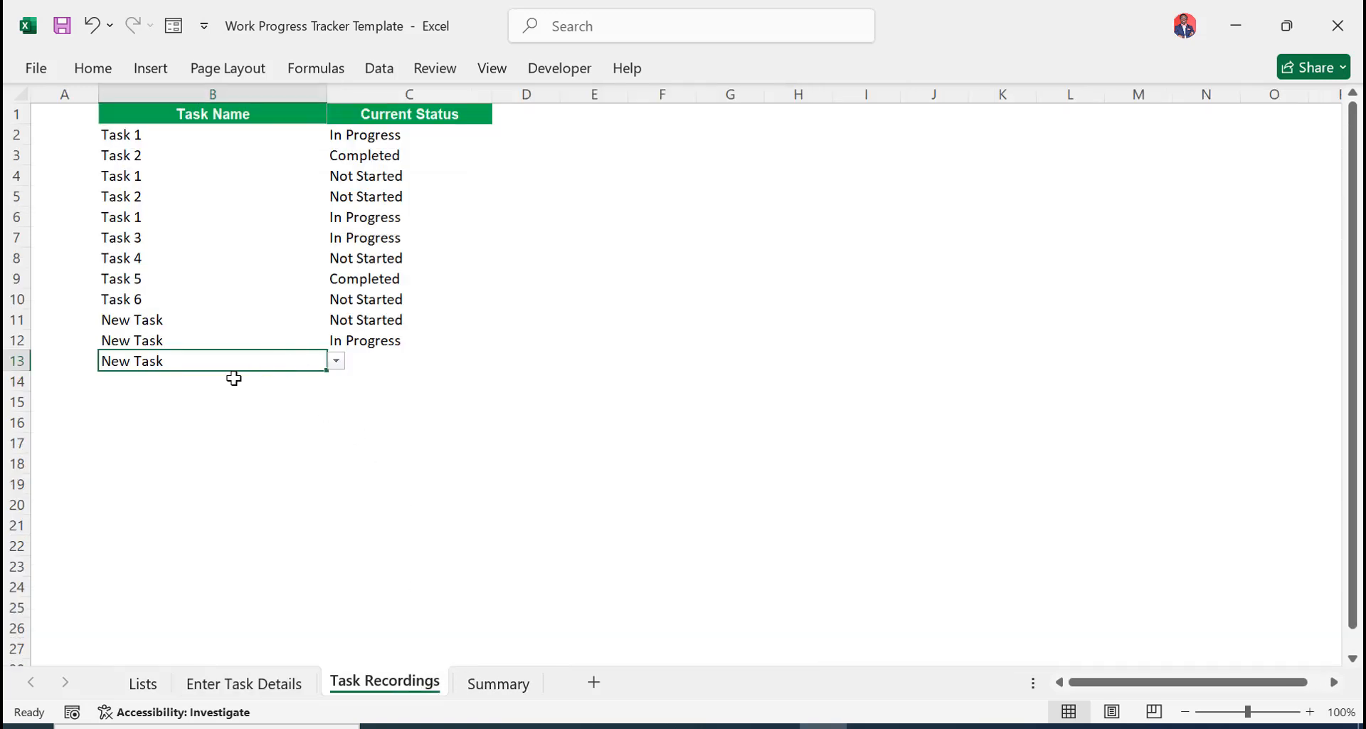
click(382, 360)
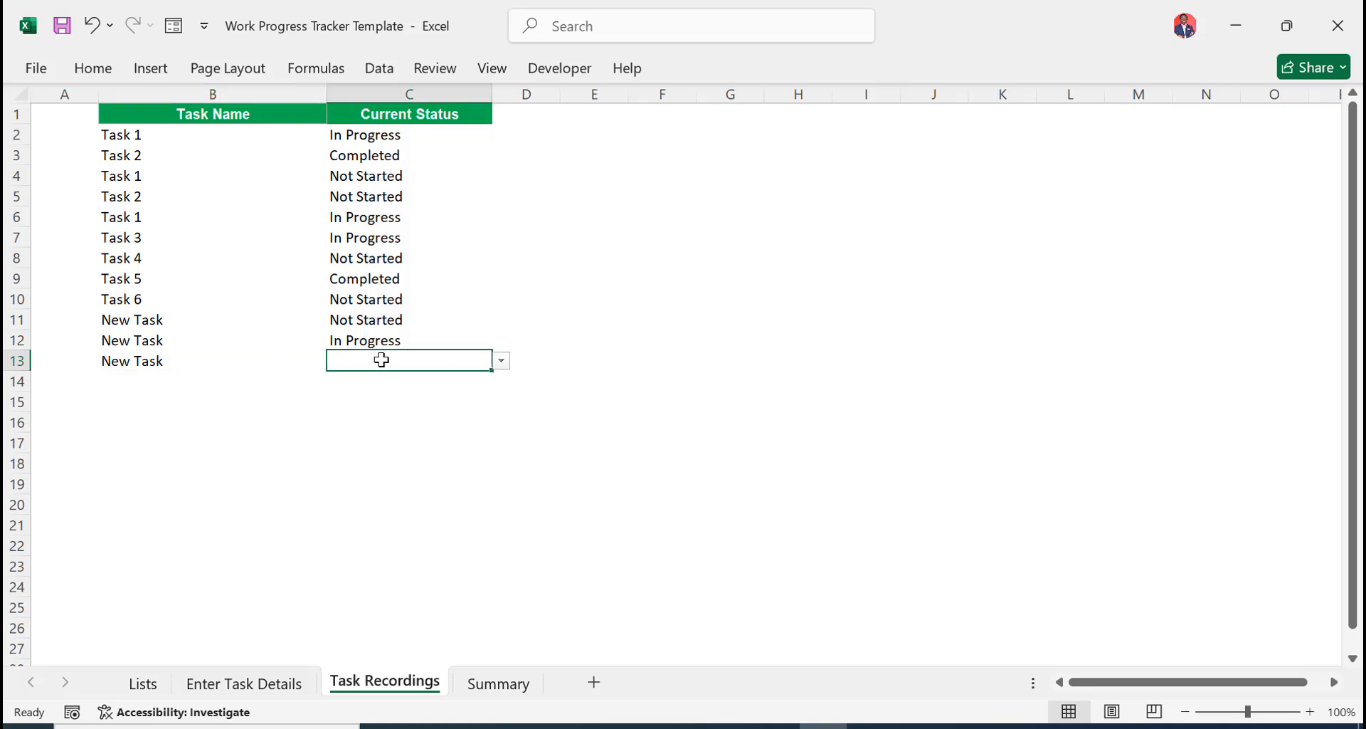
click(501, 361)
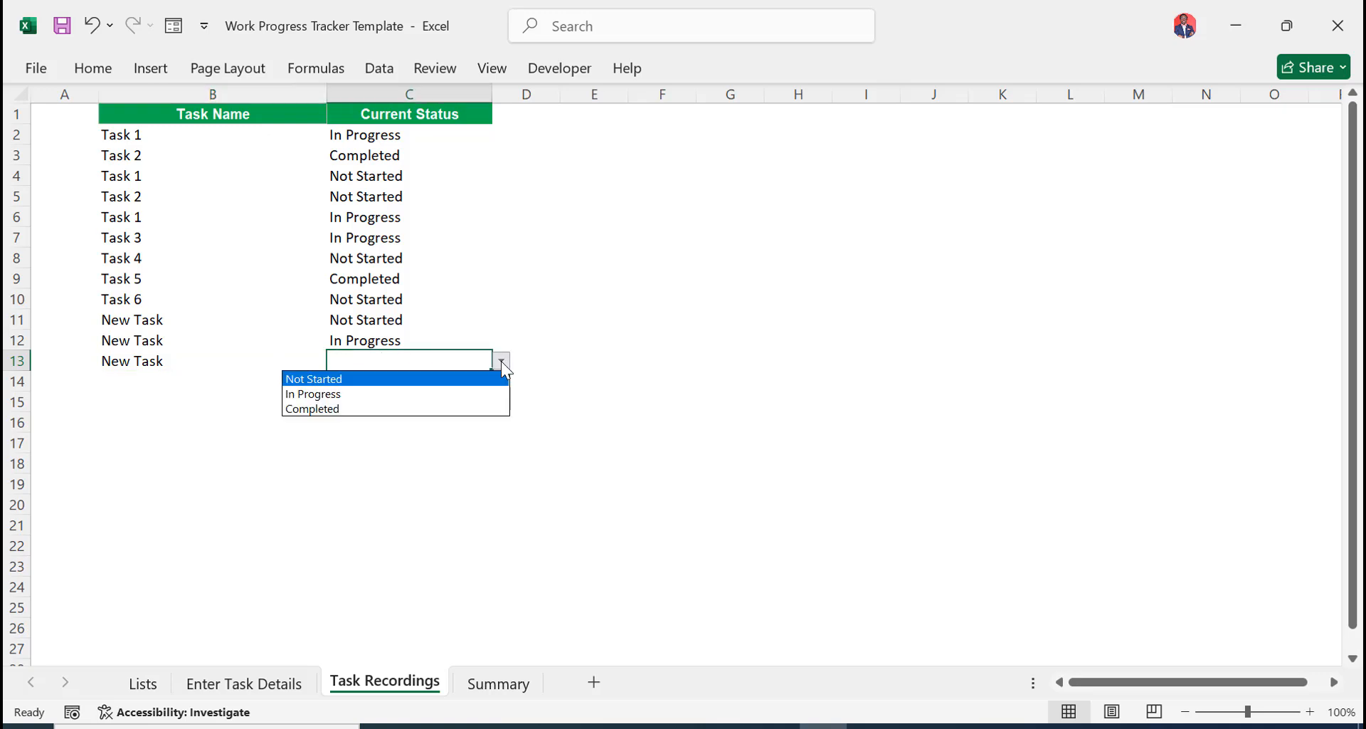
click(467, 410)
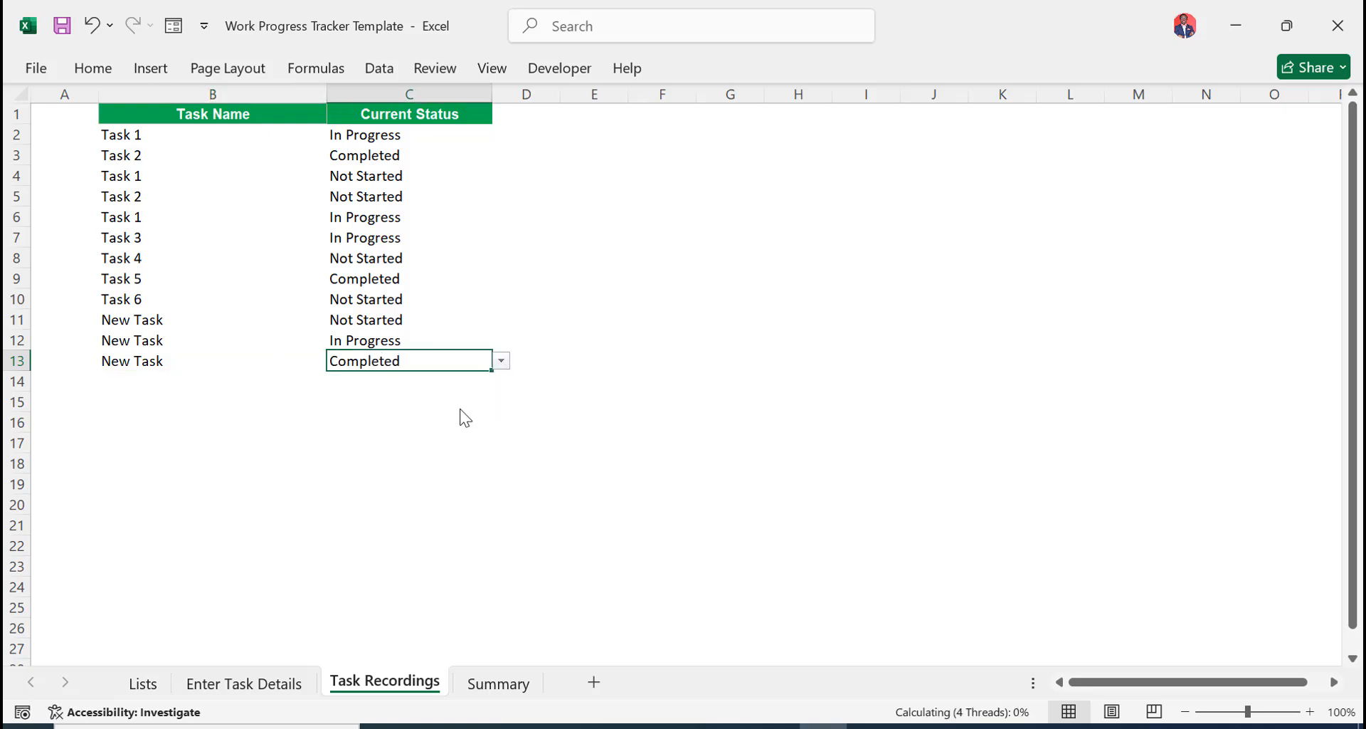
click(280, 684)
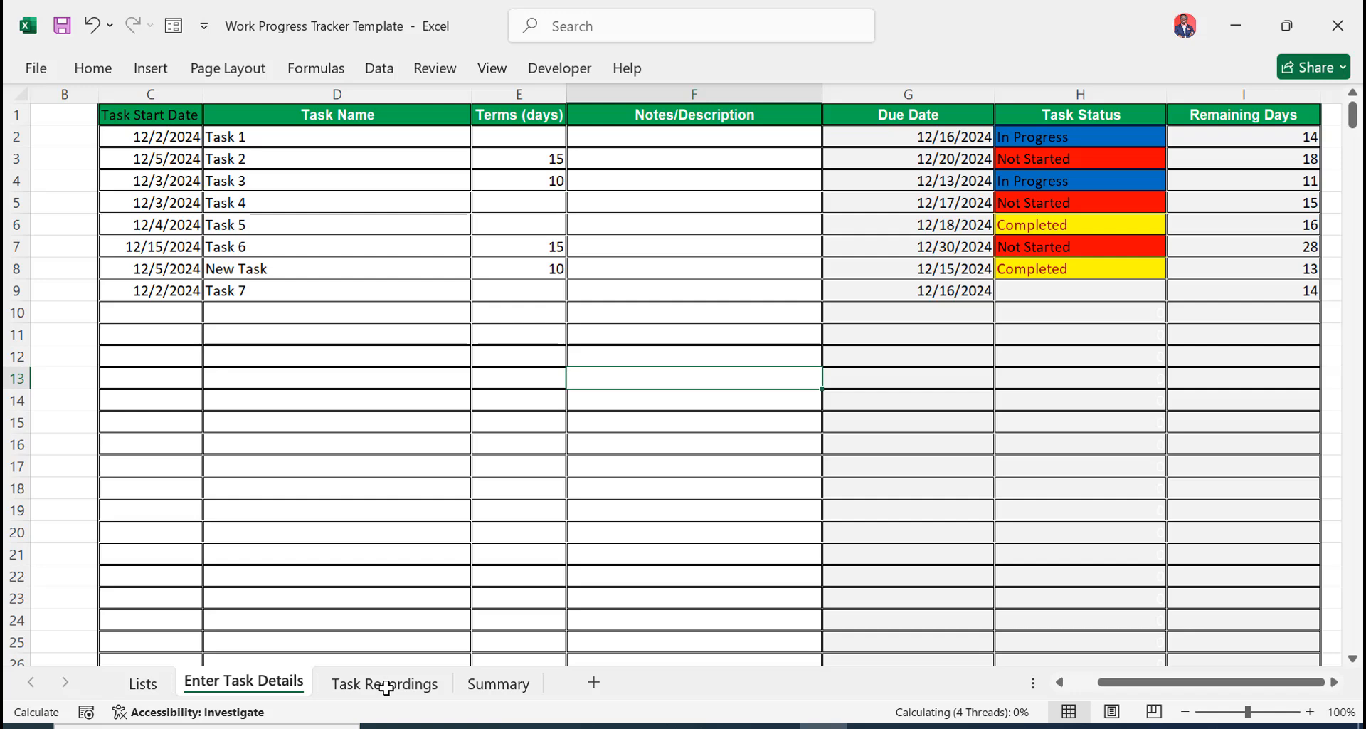
Change the task name in row 13 of Task Recordings to Task 7 and check the statuses on the Enter Task Details sheet
click(386, 685)
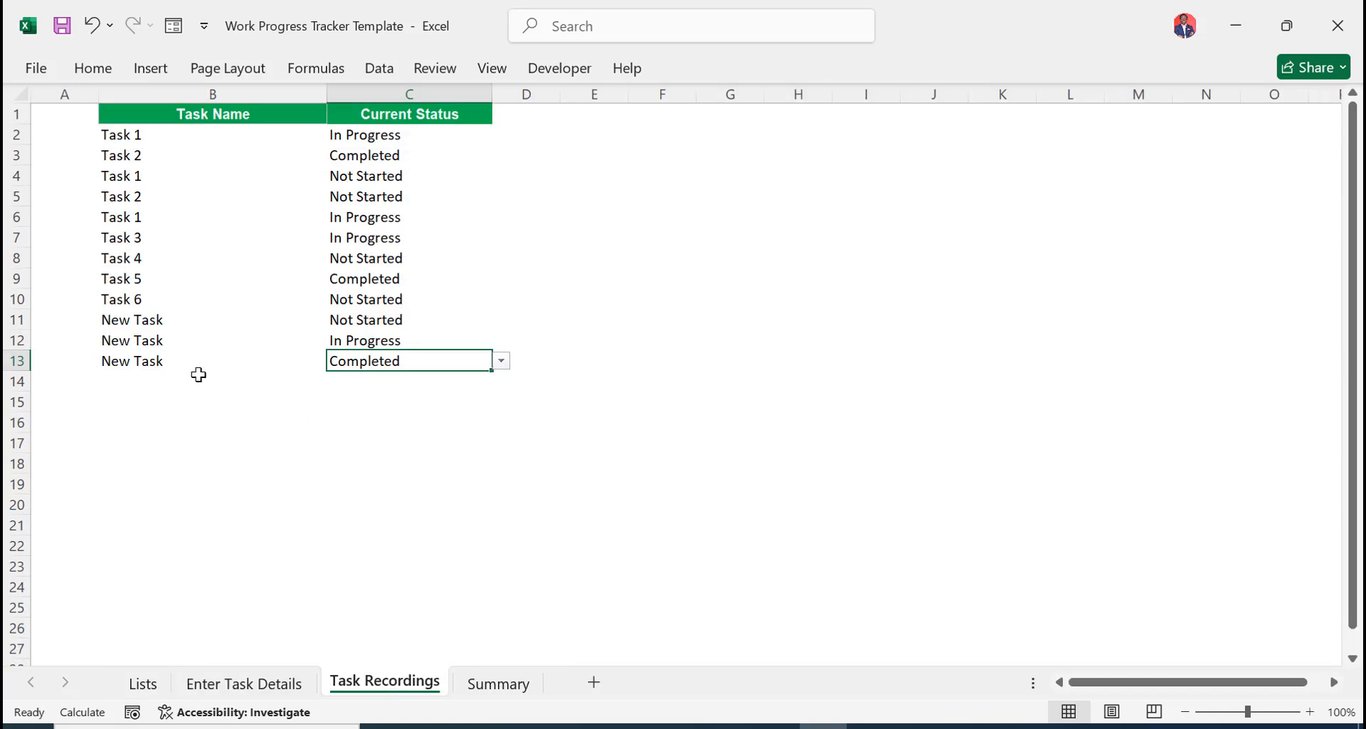
click(156, 364)
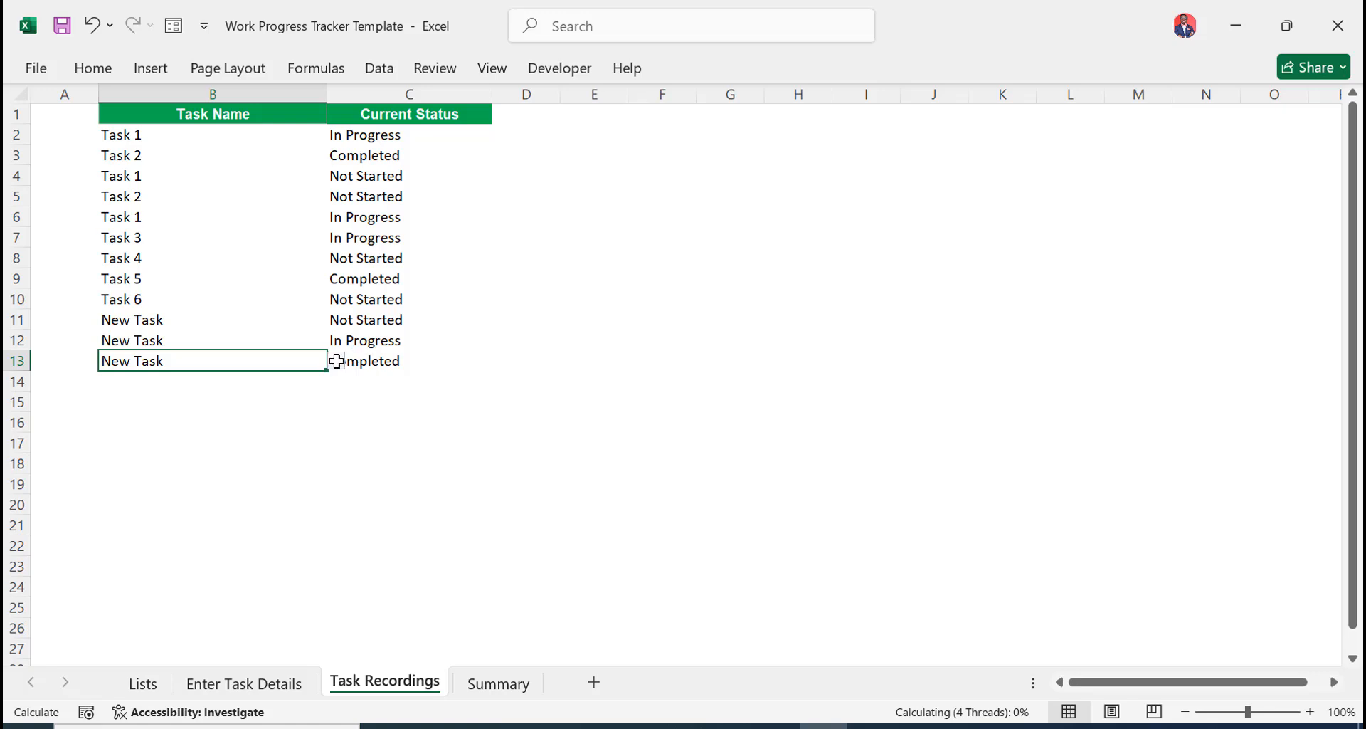
click(335, 361)
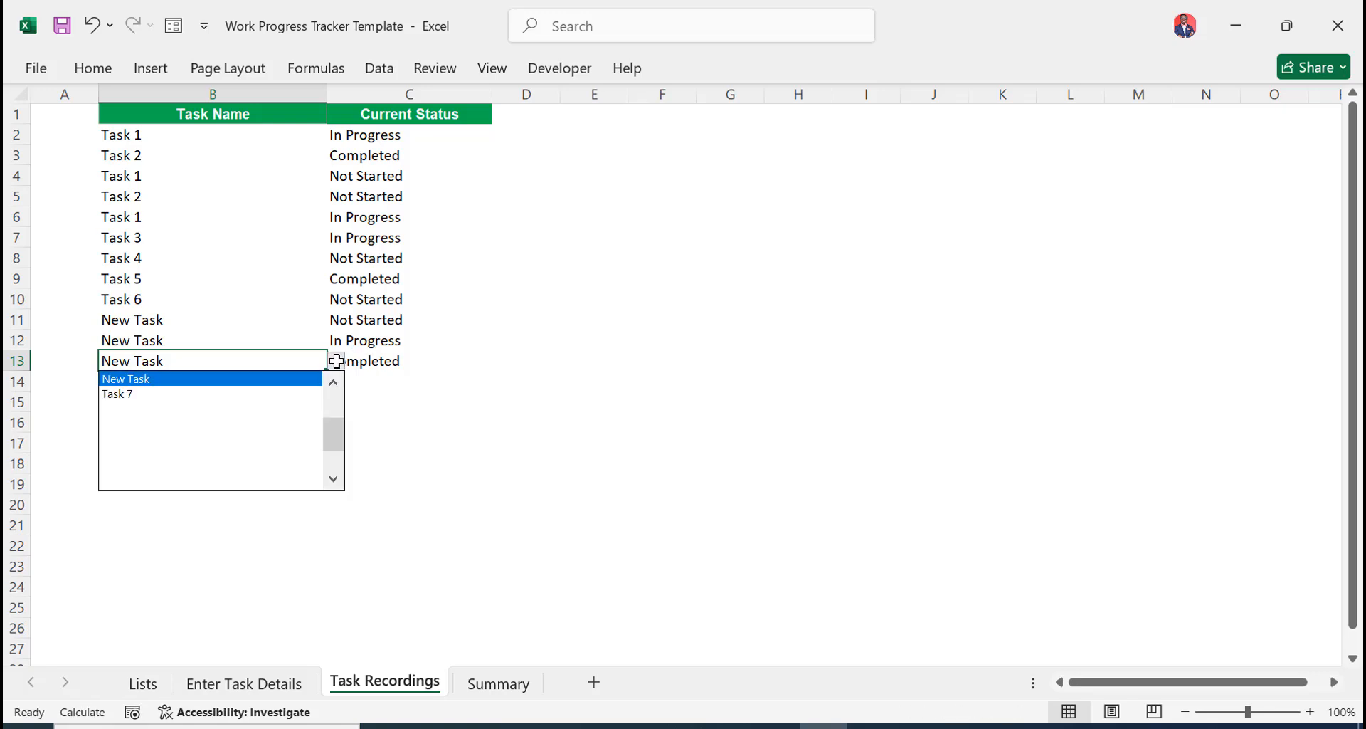
click(246, 395)
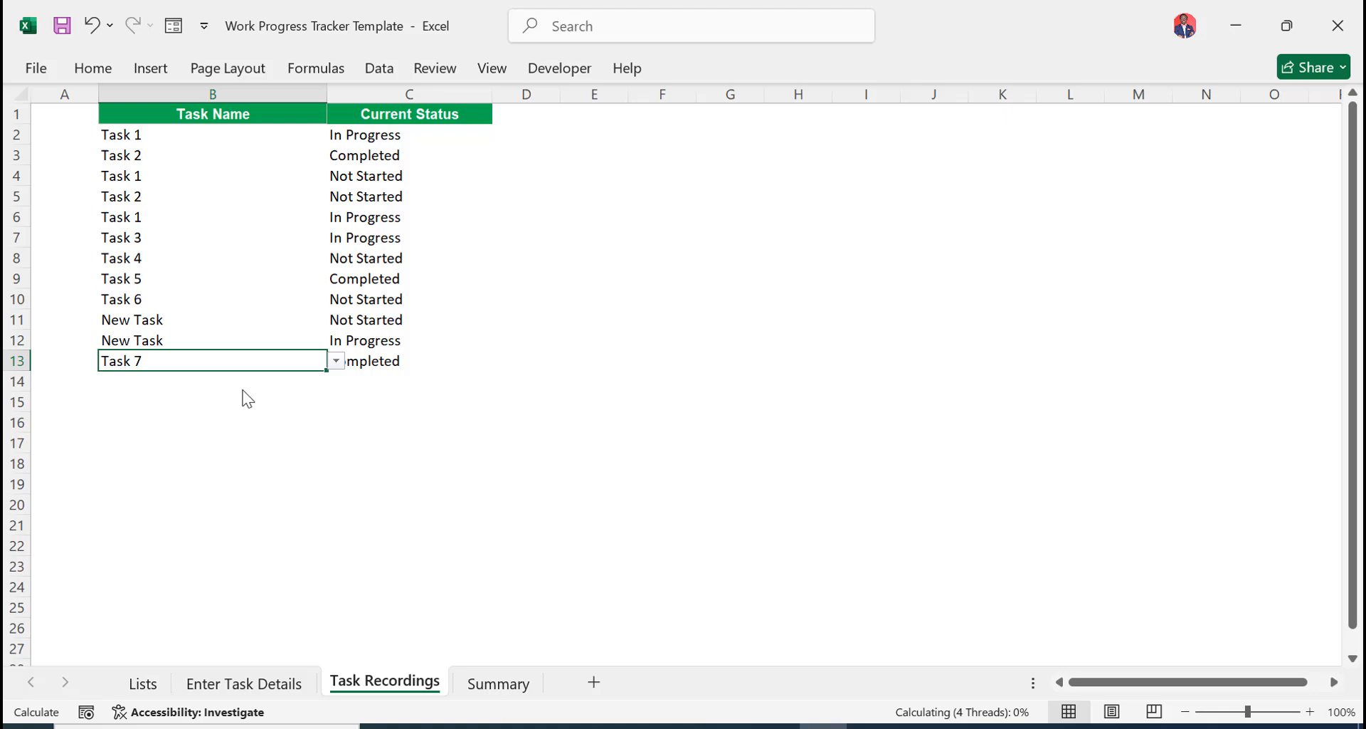
click(330, 446)
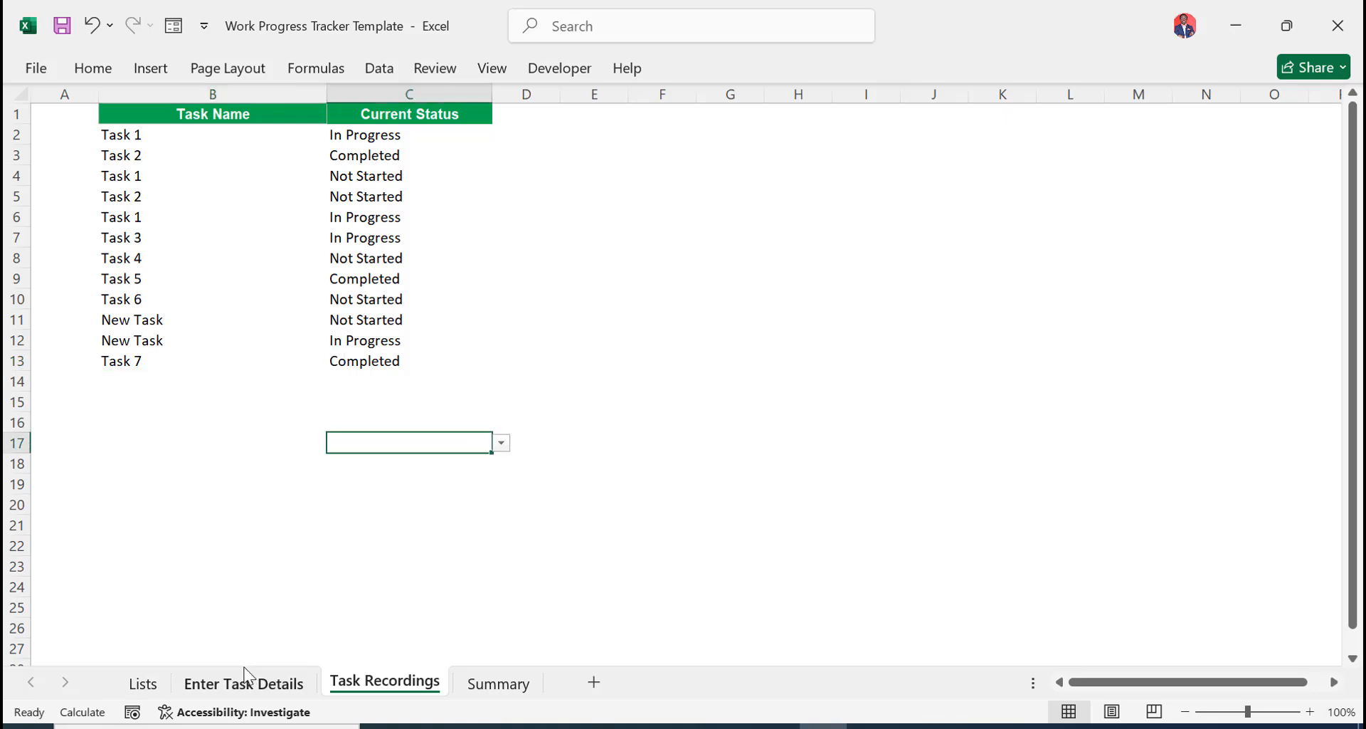
click(246, 682)
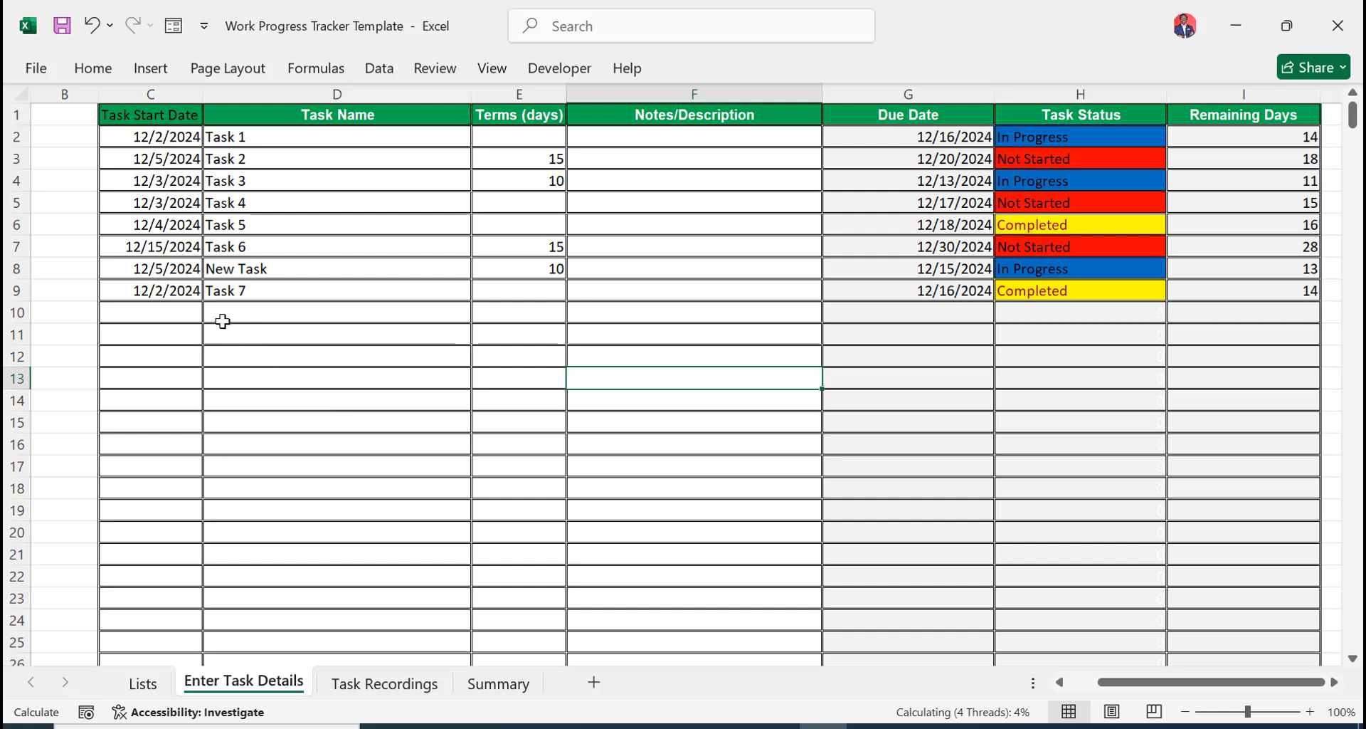
Choose New Task as the task name in row 14 of the Task Recordings sheet
key(ctrl+Page_Down)
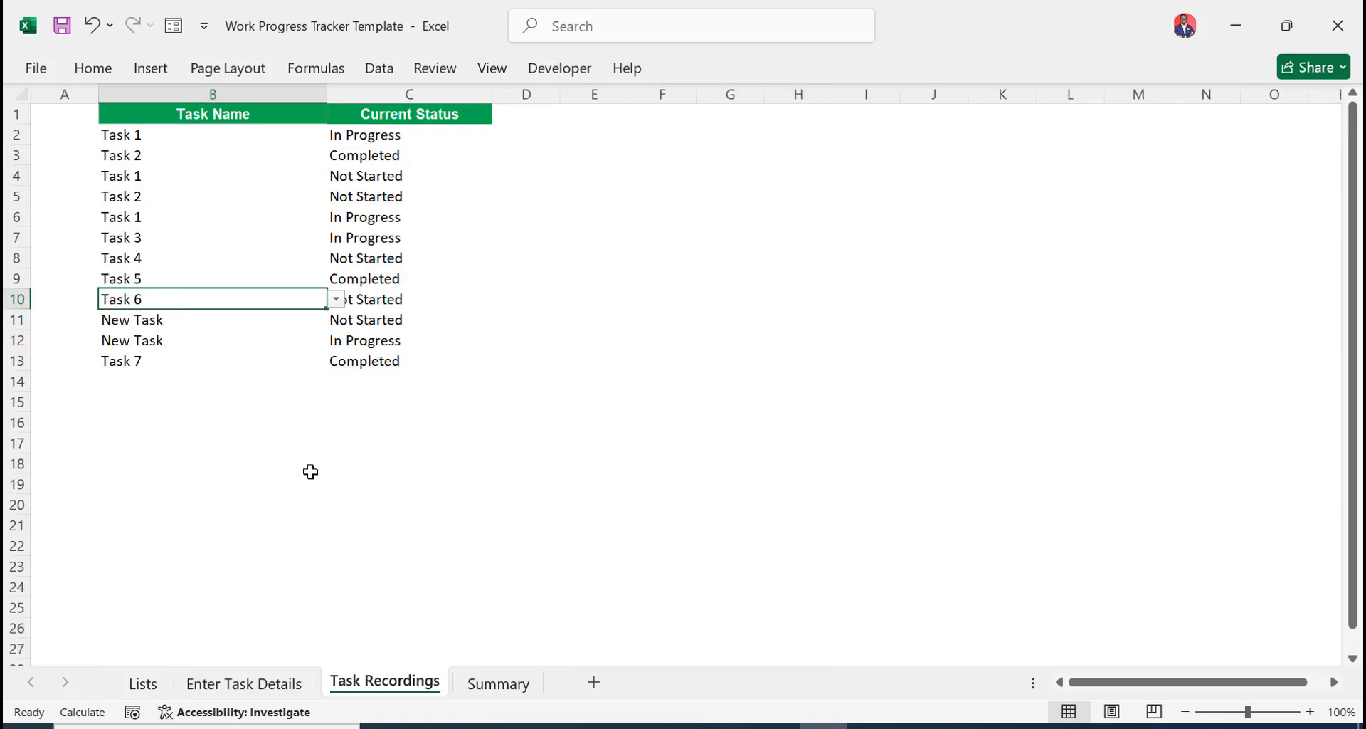
click(133, 375)
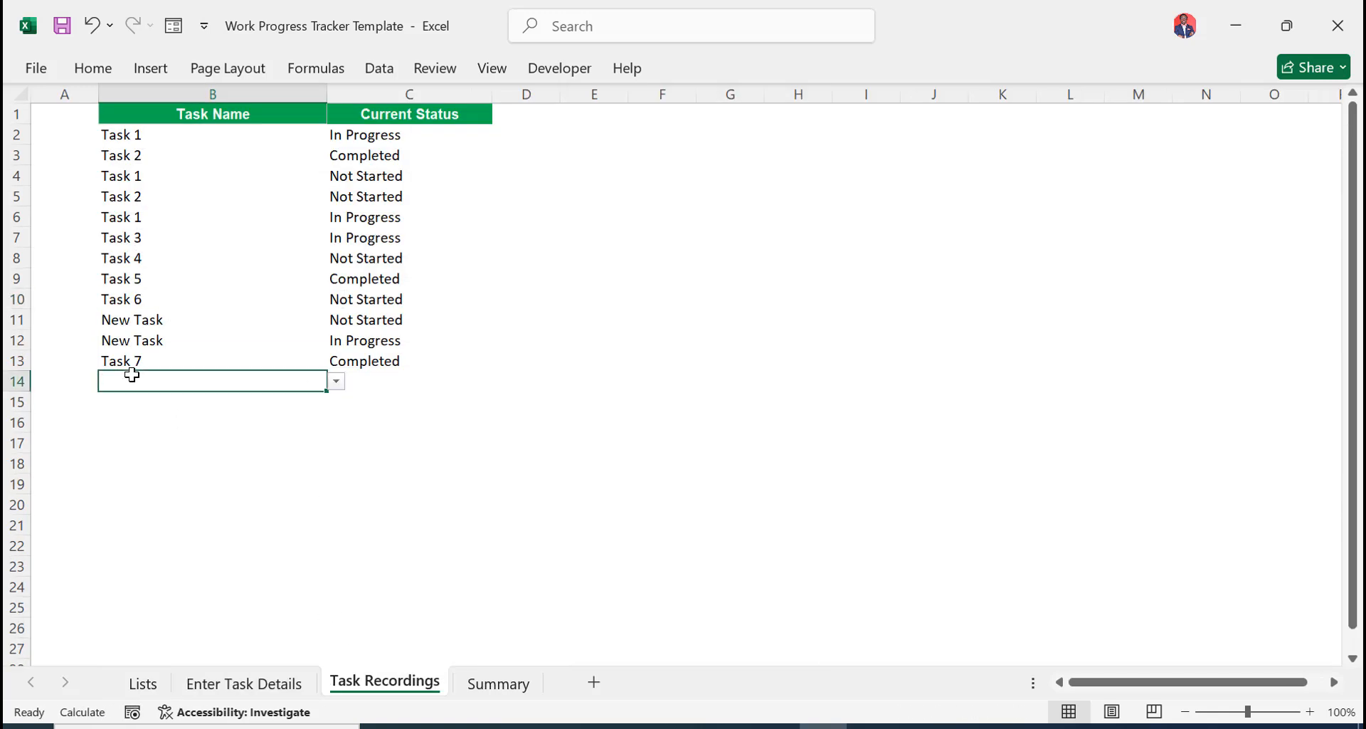
click(336, 382)
drag(332, 456, 332, 442)
click(275, 395)
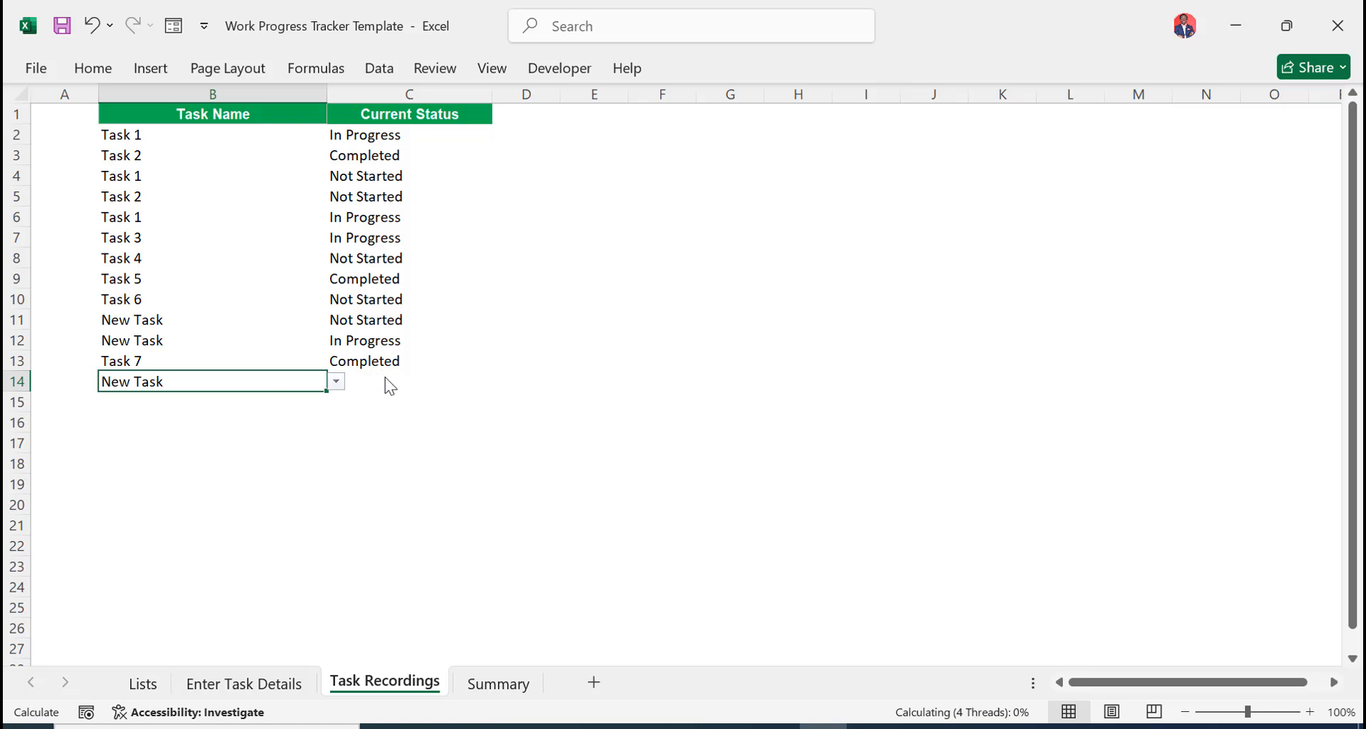
Set New Task's current status in row 14 of Task Recordings to Completed and check it on the Enter Task Details sheet
click(390, 386)
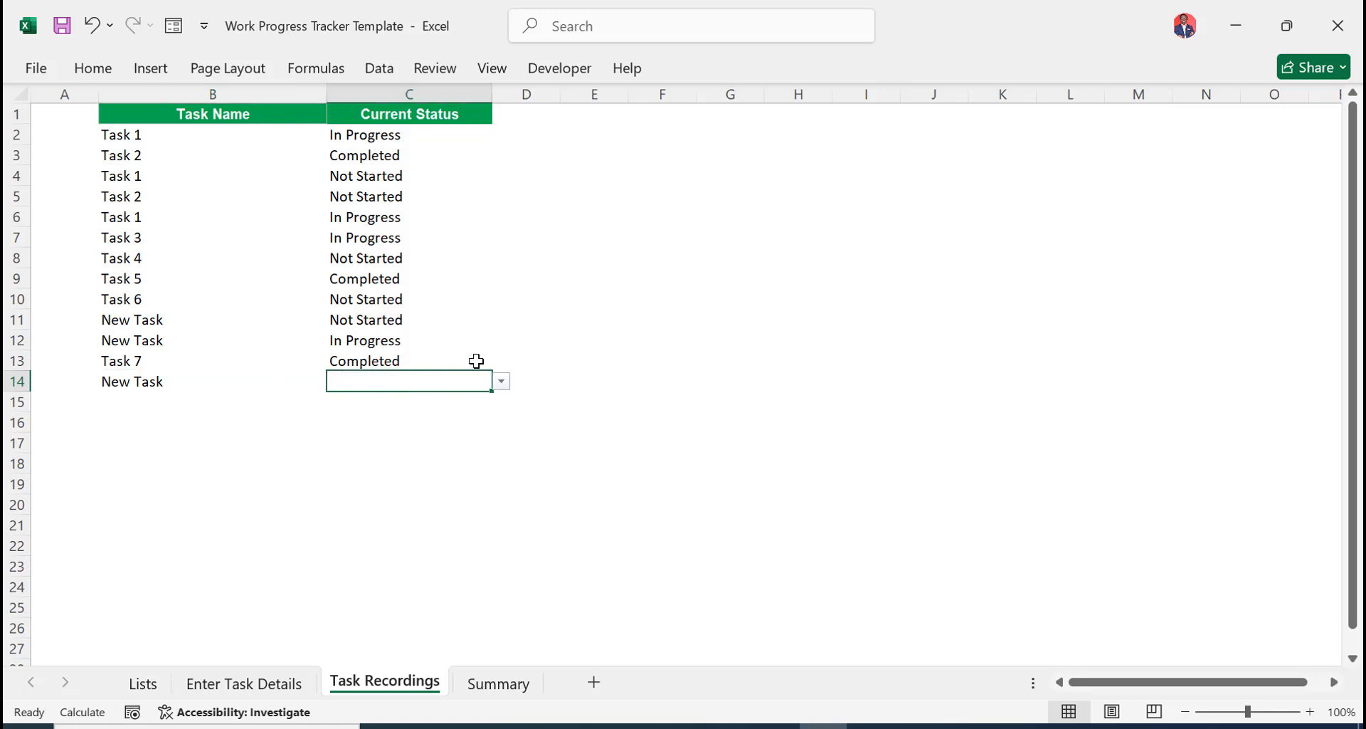
click(500, 383)
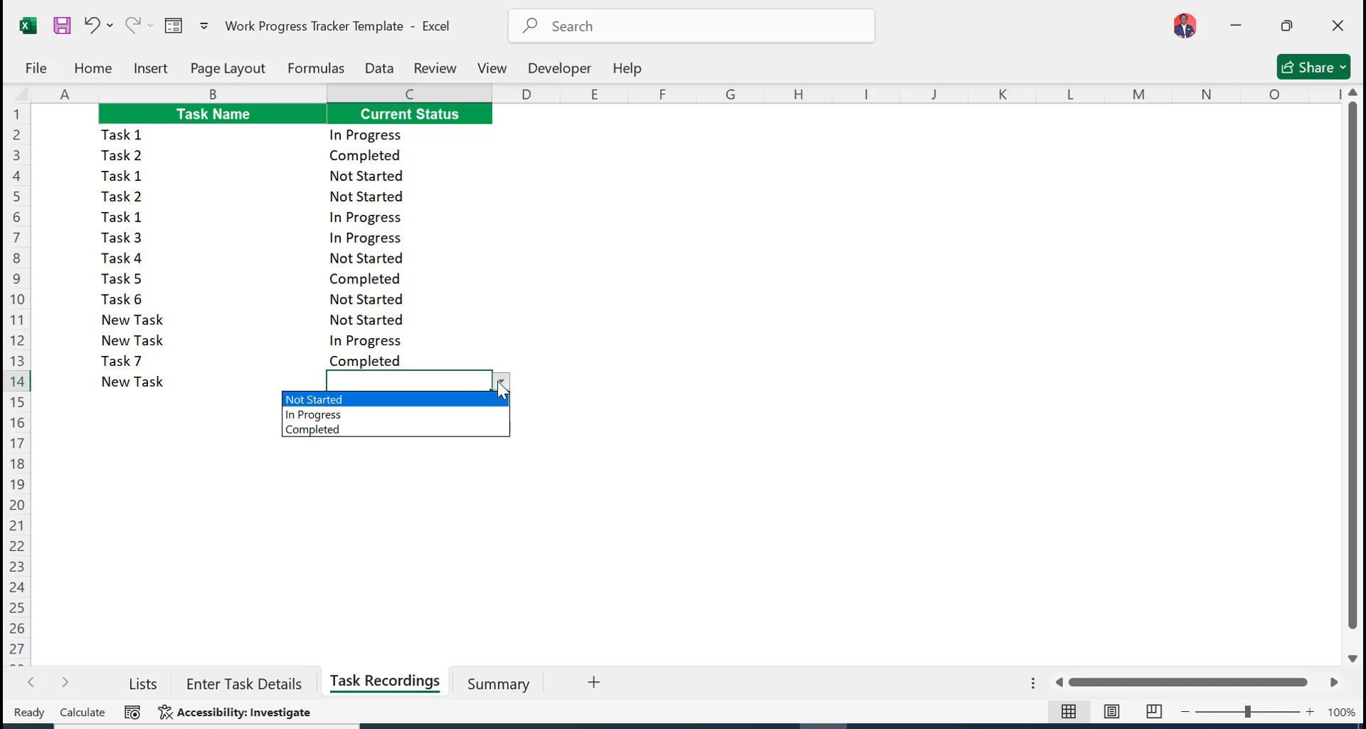
click(468, 430)
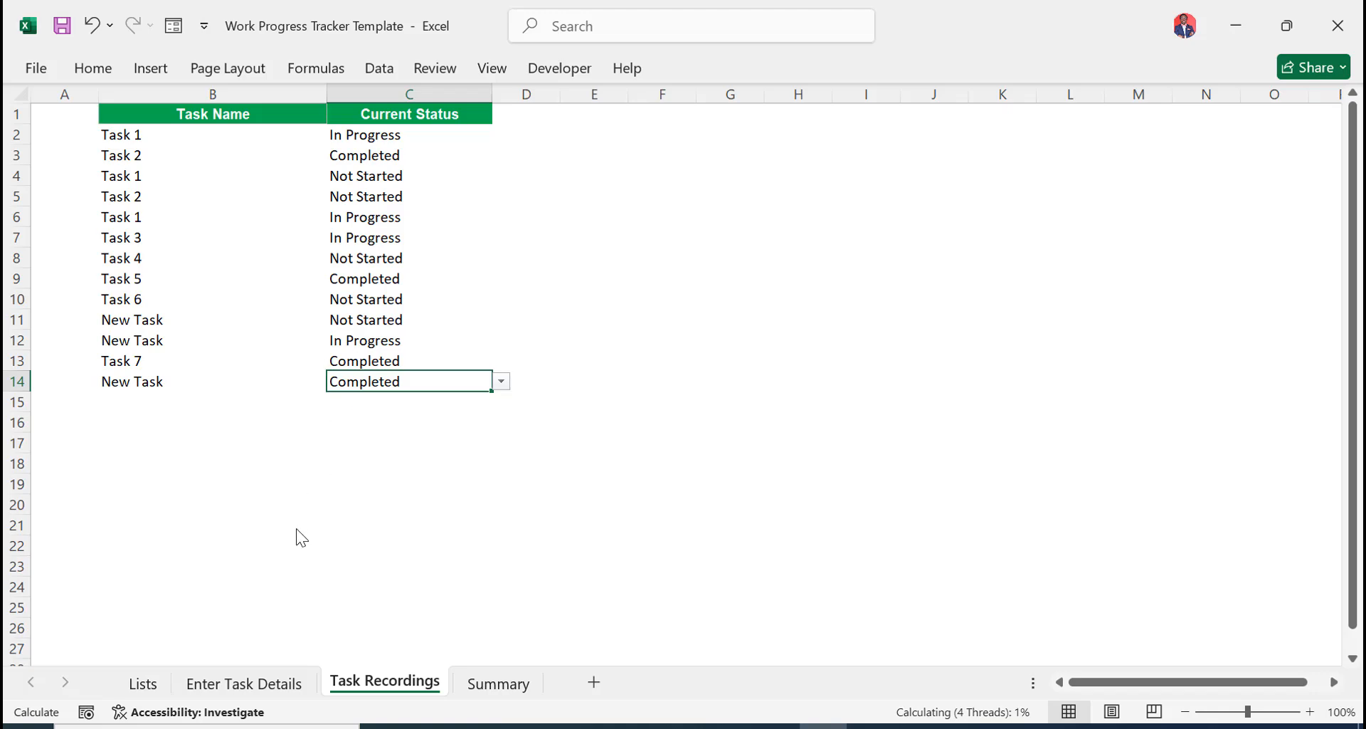
click(283, 685)
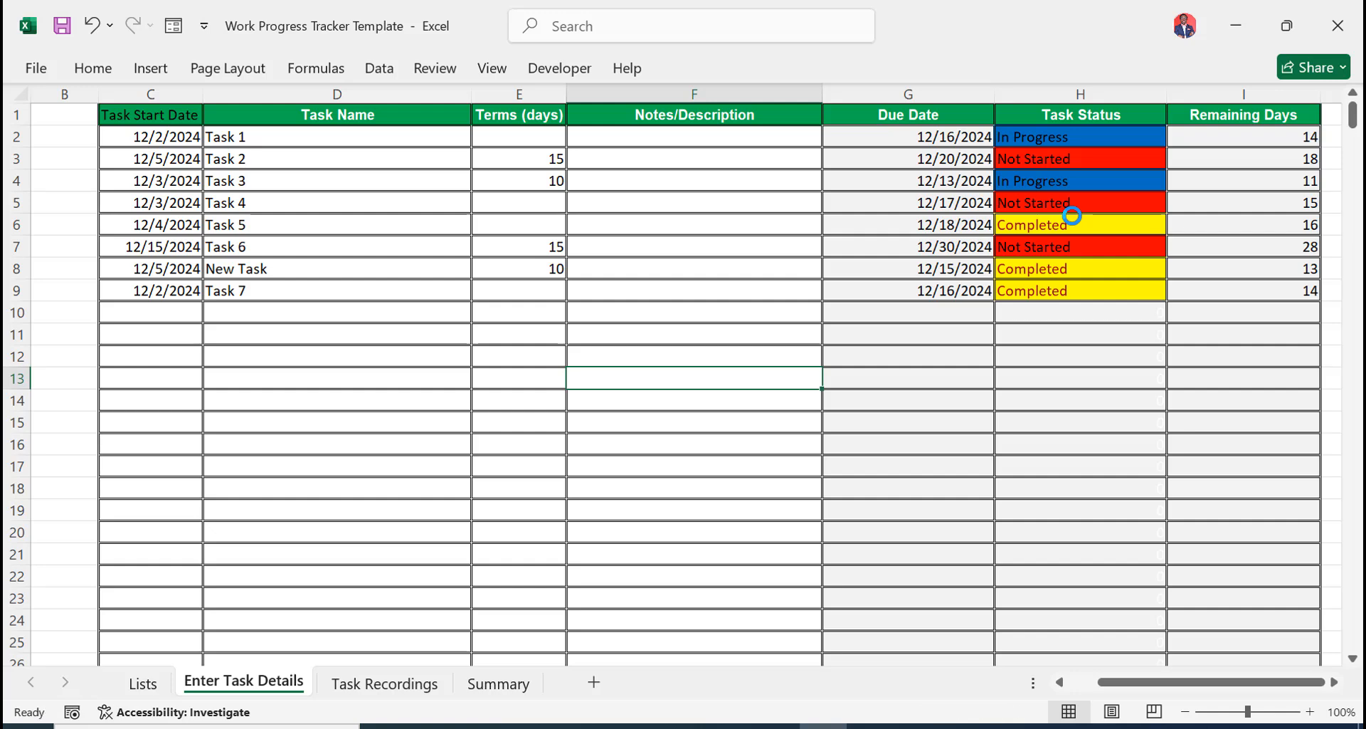
Refresh all workbook data to update the Task Status chart on the Summary sheet, dismissing the source-data warnings
click(506, 686)
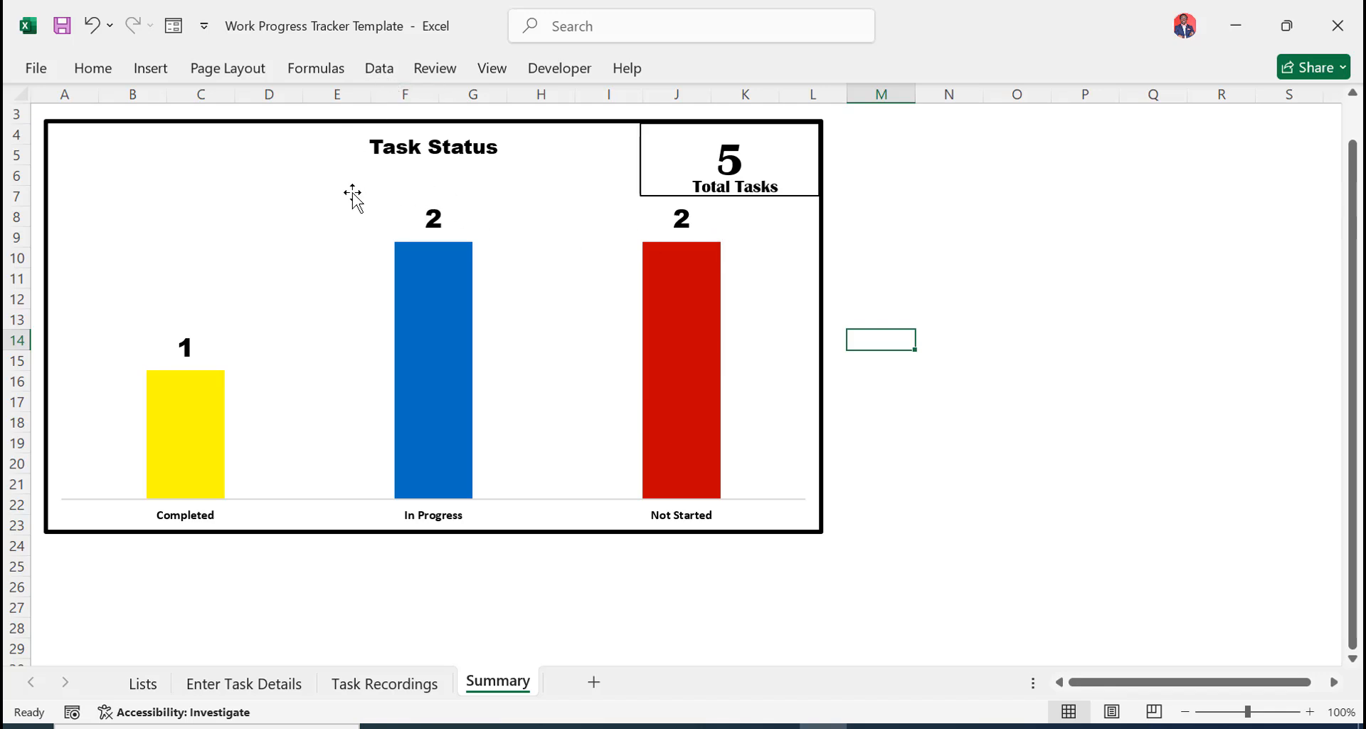
click(376, 70)
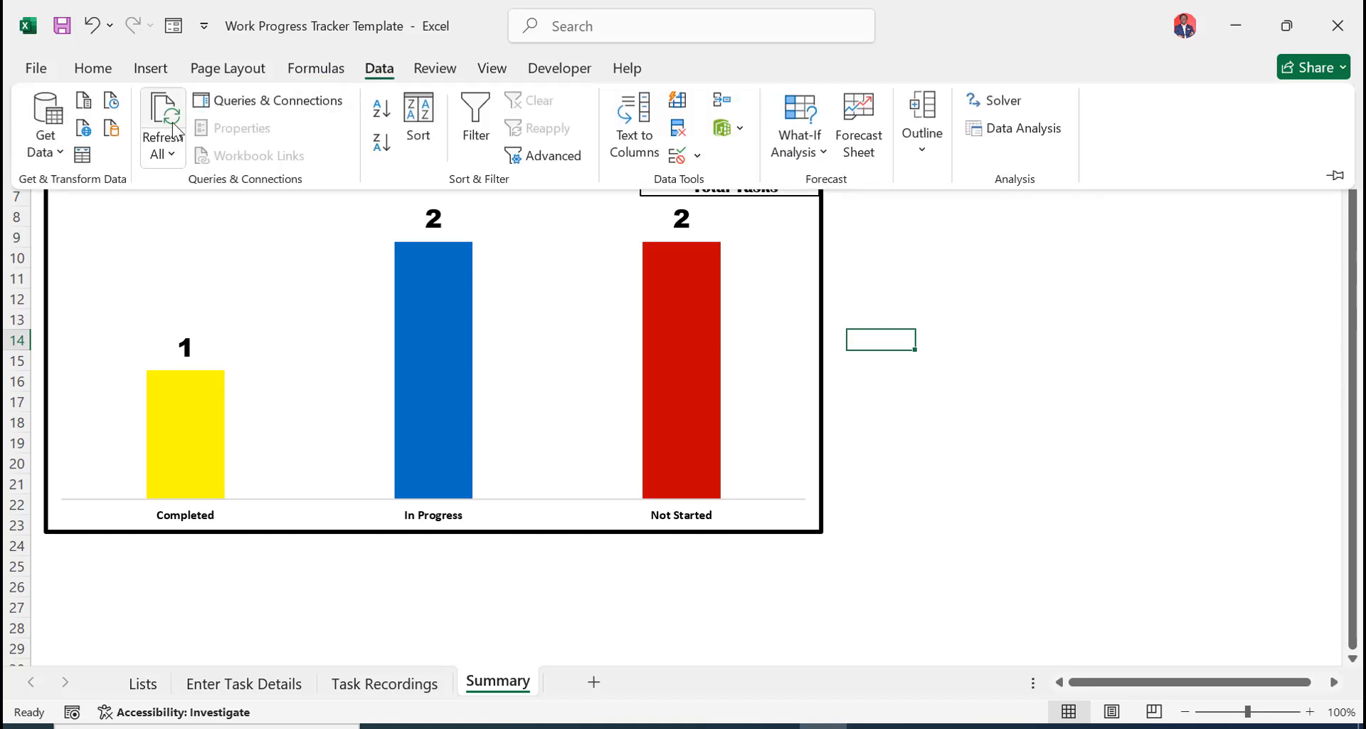
click(165, 128)
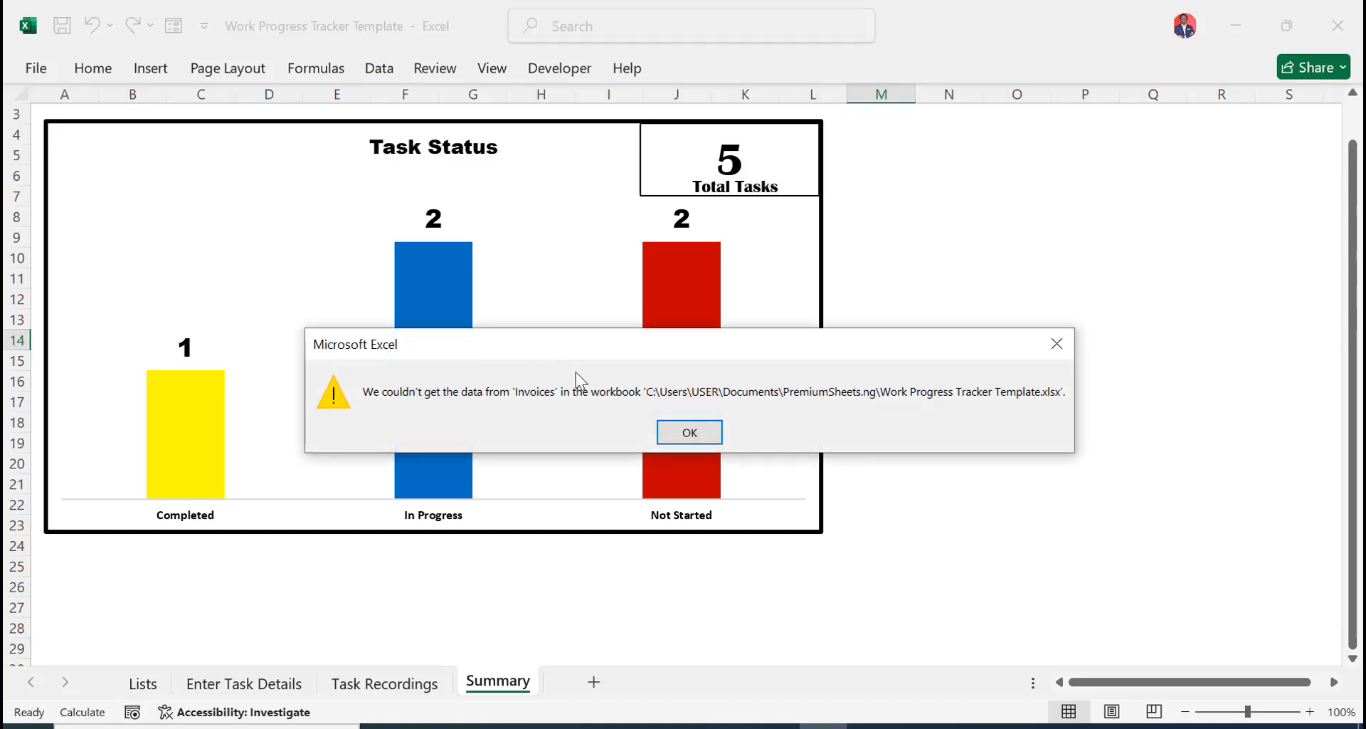
click(684, 437)
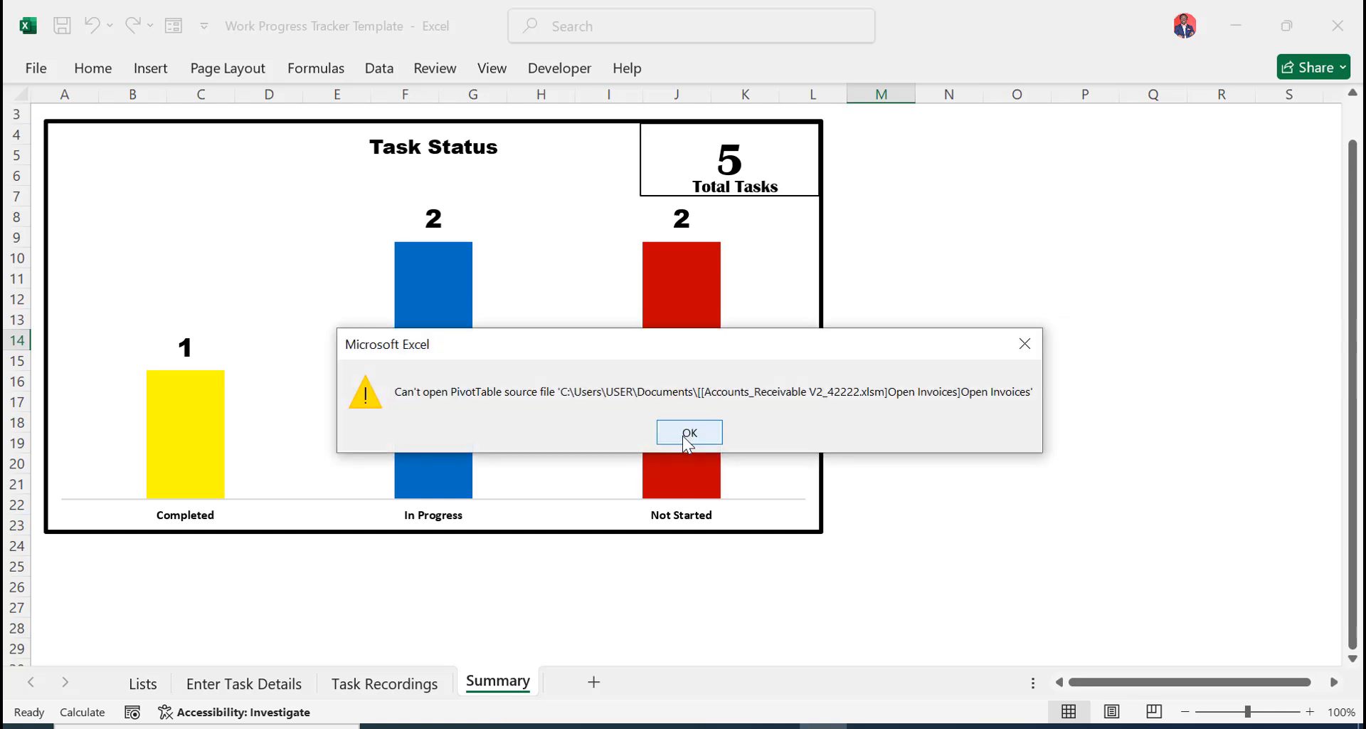
click(687, 436)
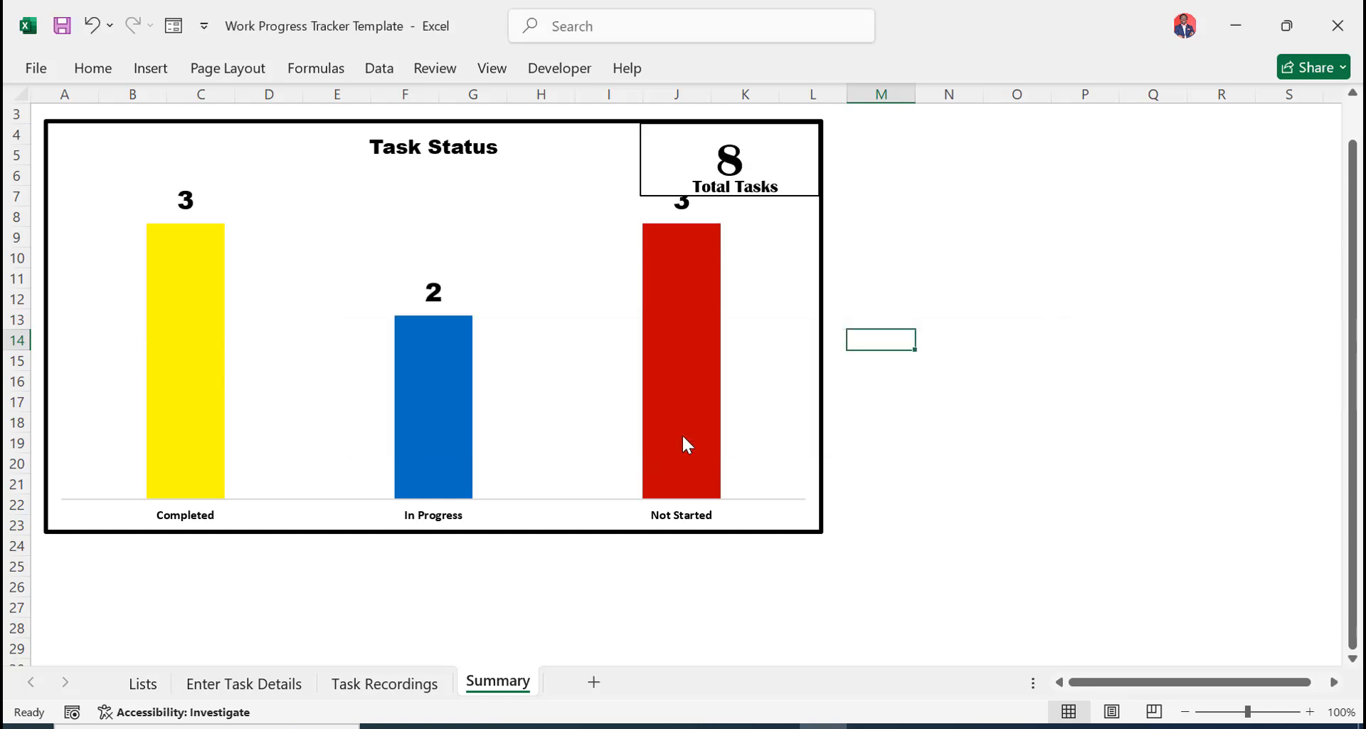
Enlarge the Task Status chart on the Summary sheet by extending its lower edge down to about row 28
click(931, 225)
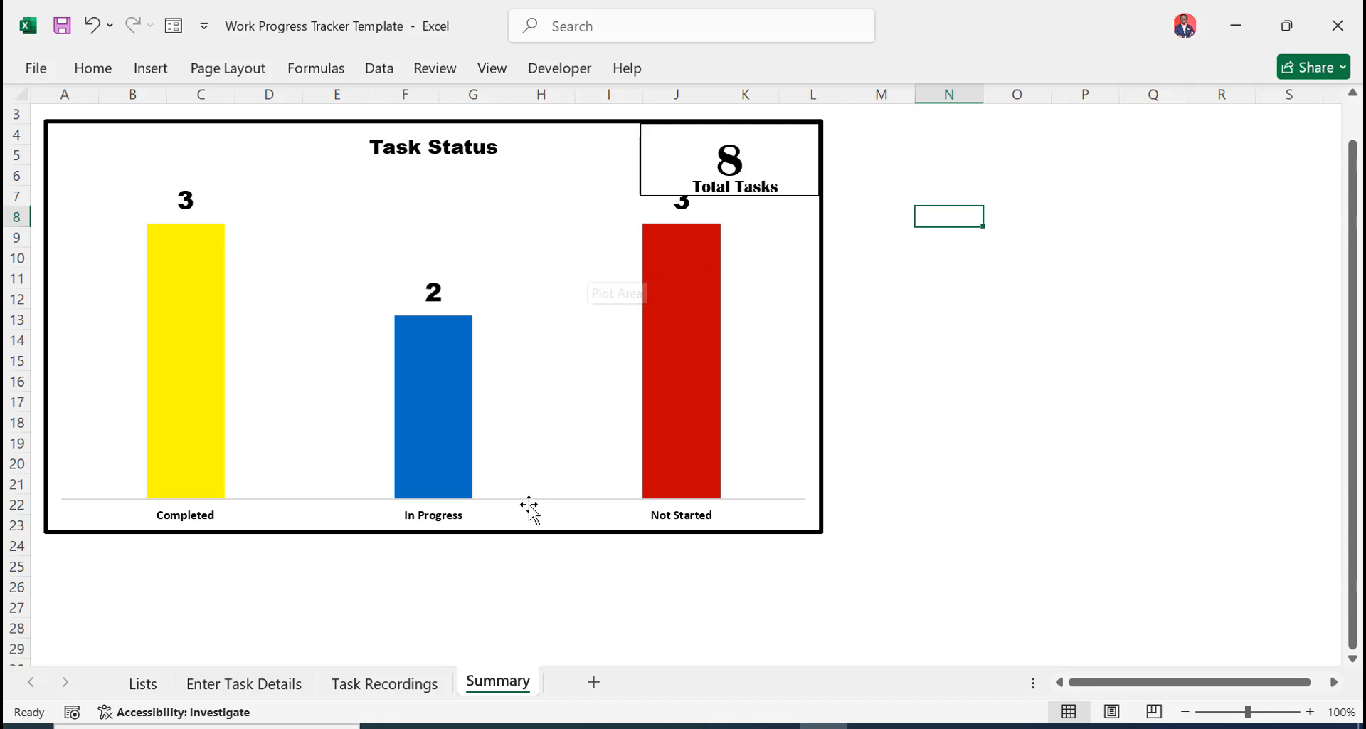
click(523, 529)
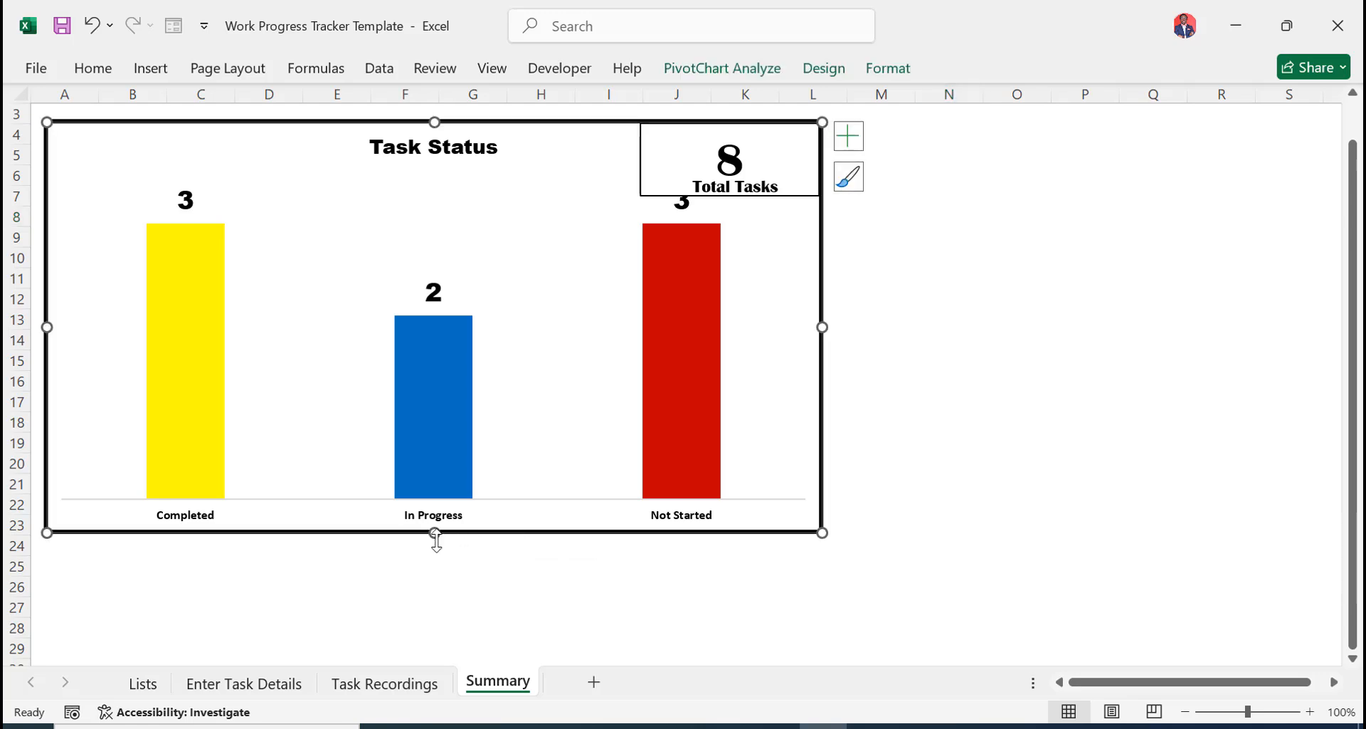
drag(434, 533, 435, 641)
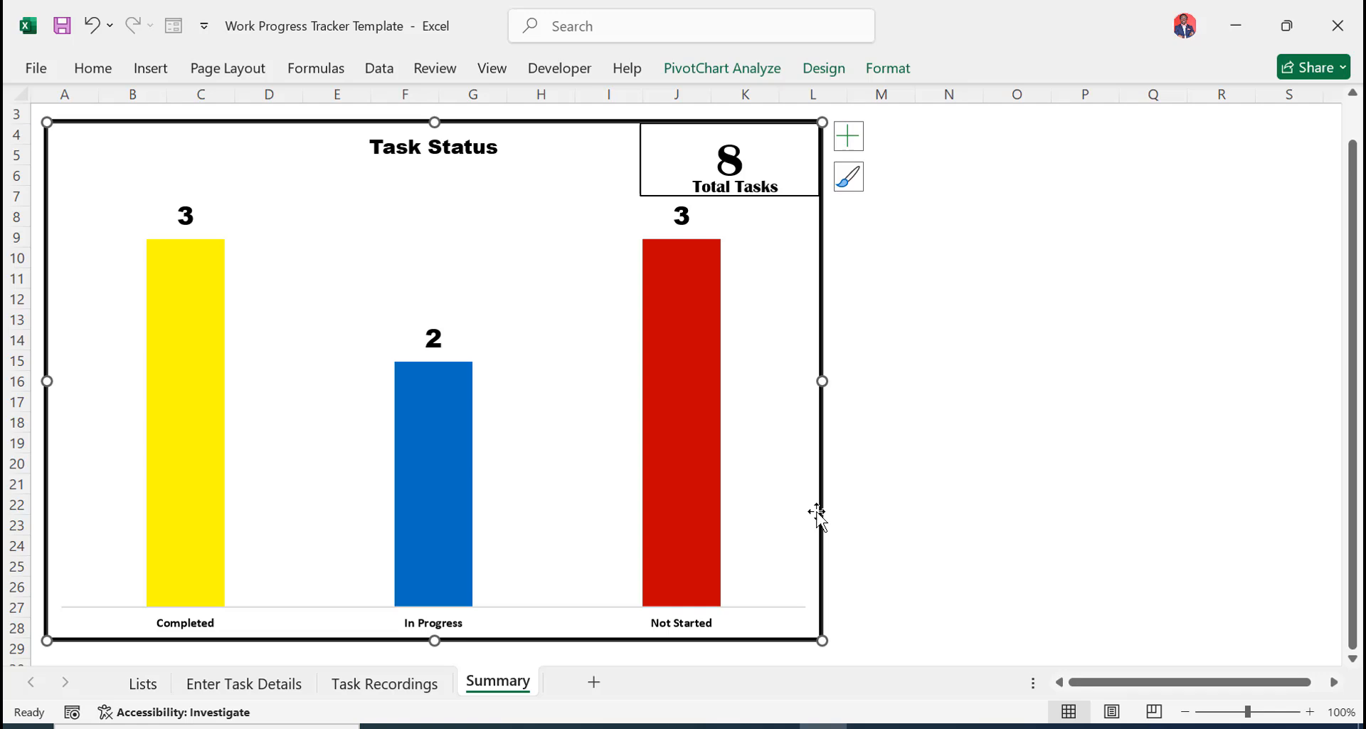